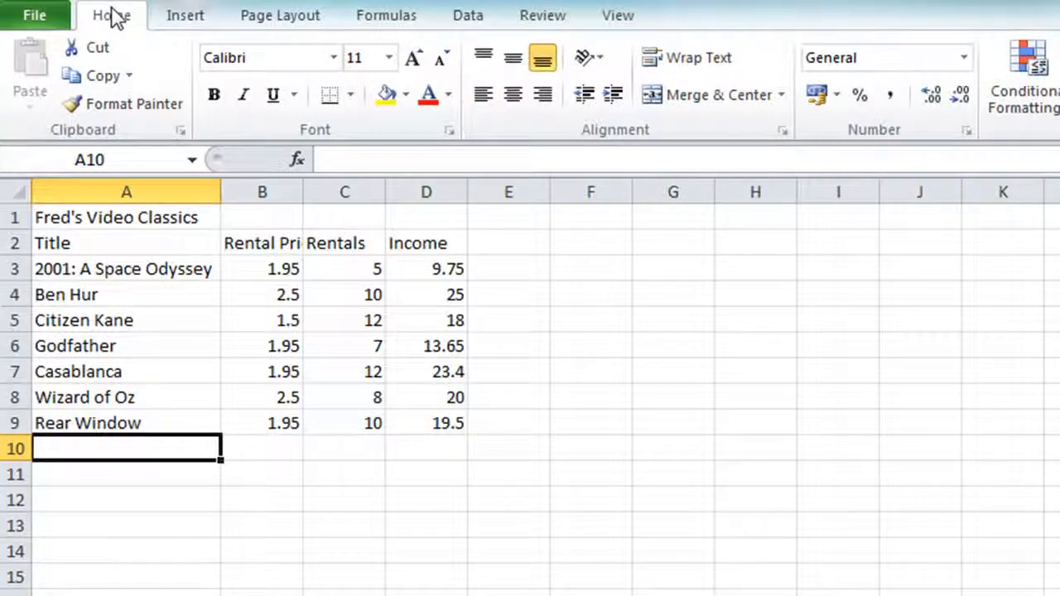
Enter the labels Total, Average and Max in cells A11 to A13
key("Down")
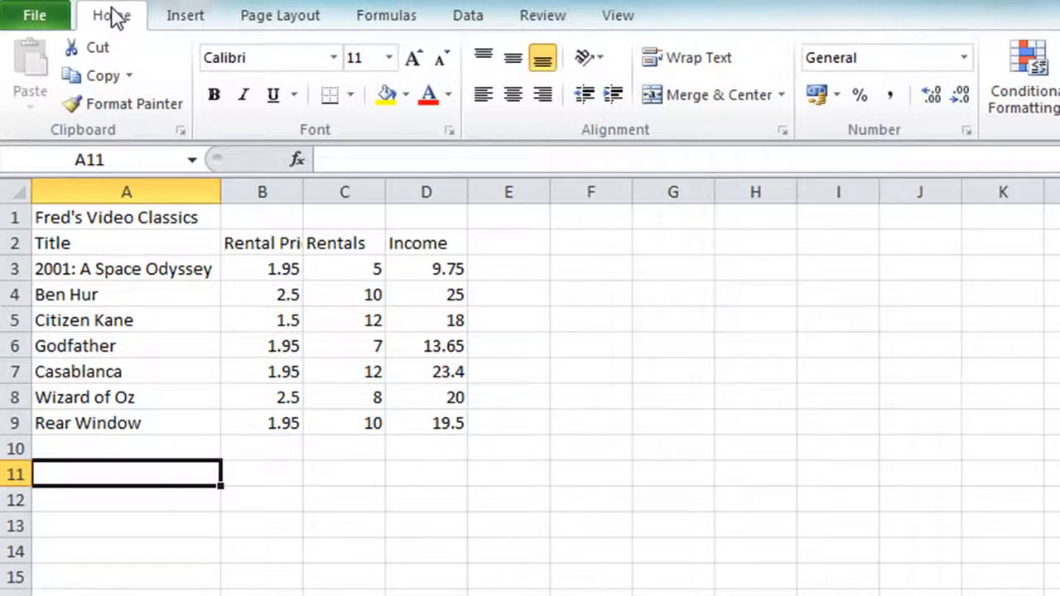
type("Total")
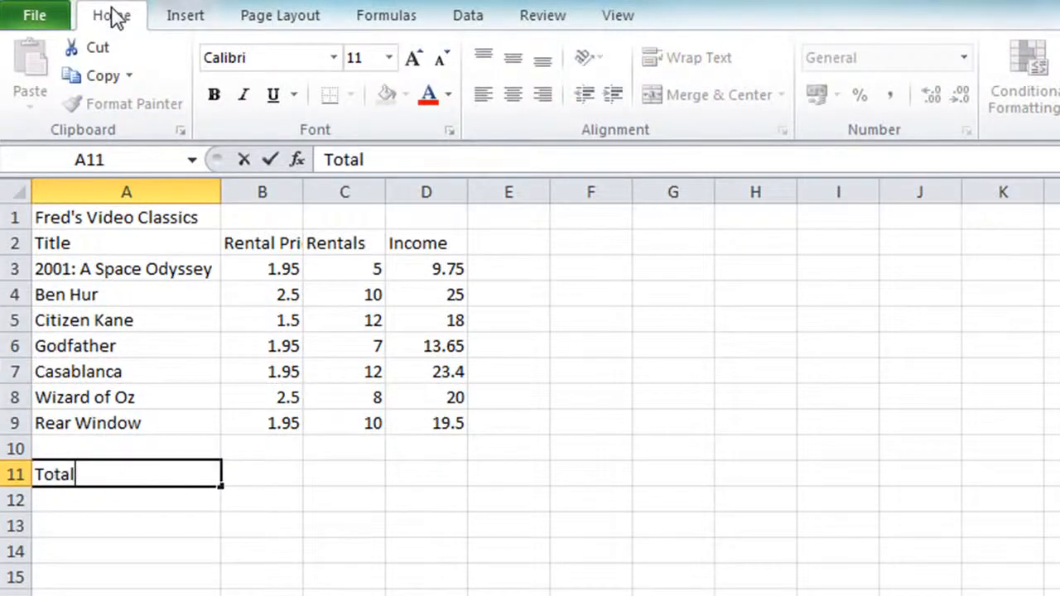
key("Return")
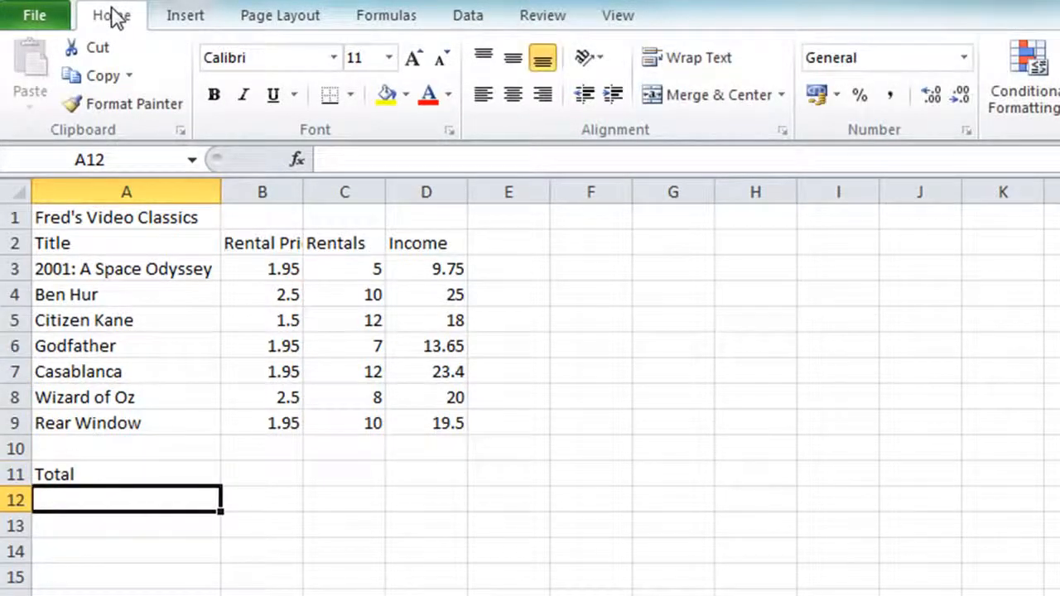
type("Average")
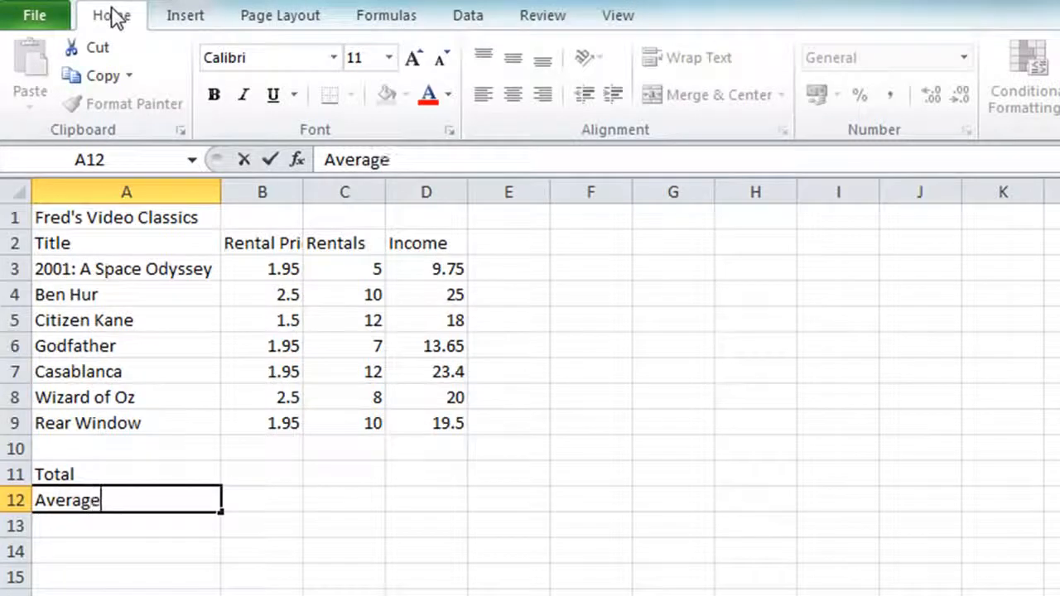
key("Return")
type("Max")
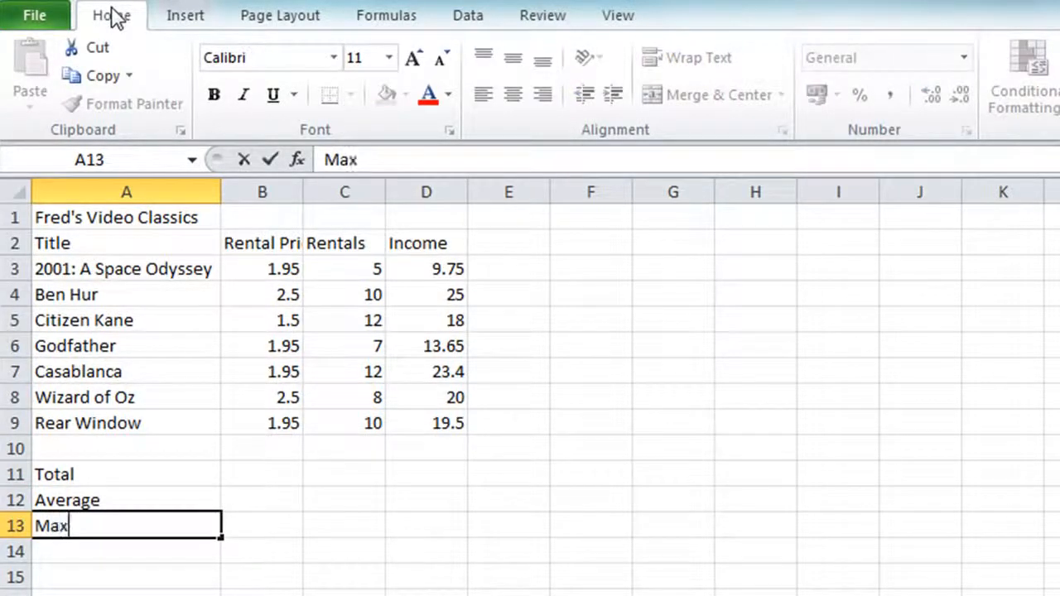
key("Return")
Add the Min and Count labels in A14 and A15, then return to cell B11
type("Min")
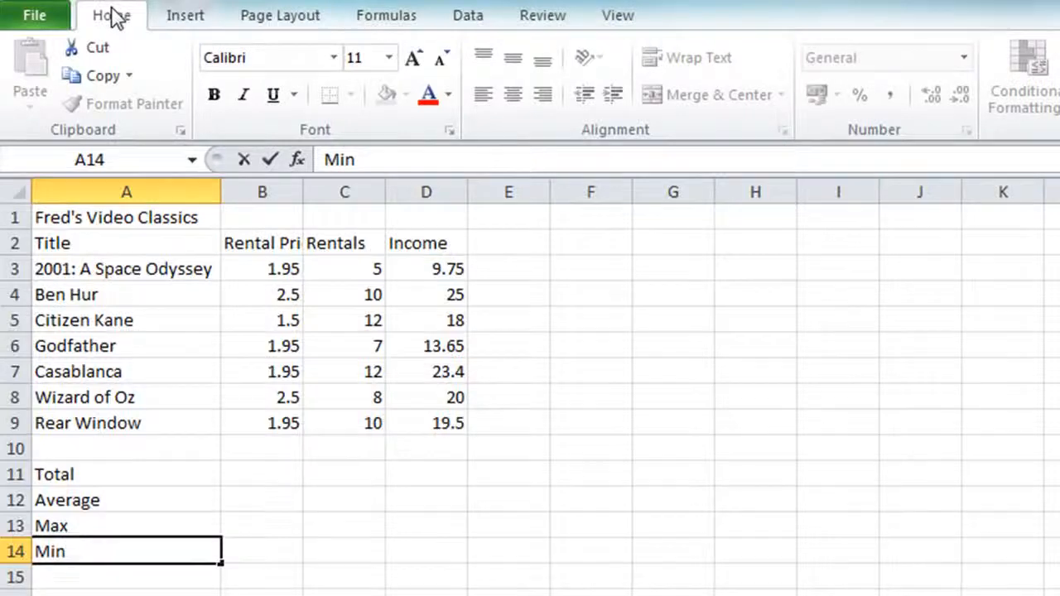
key("Return")
type("Count")
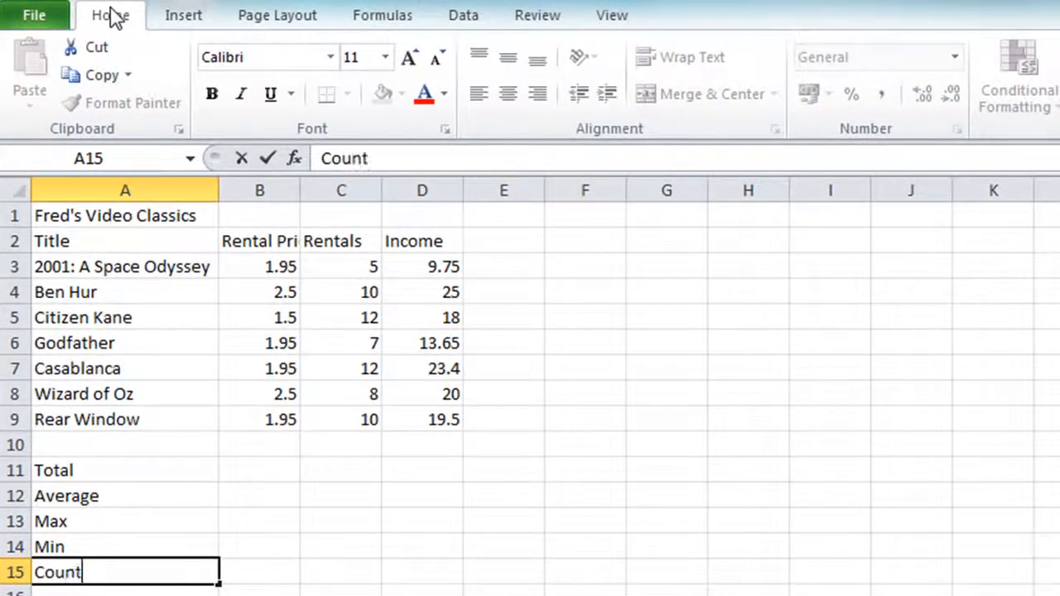
key("Return")
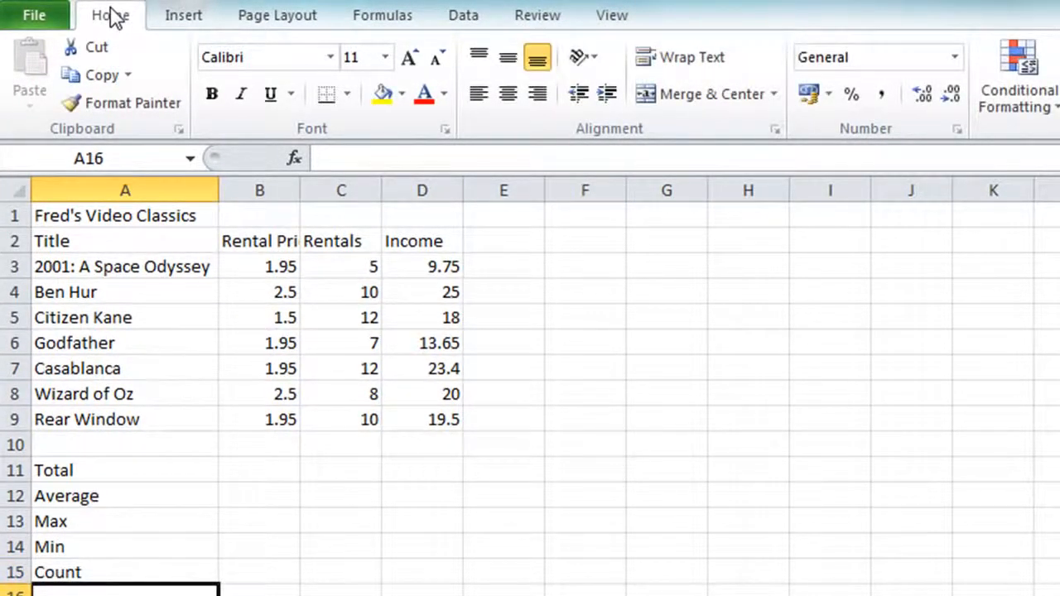
key("Up")
key("Up")
key("Up")
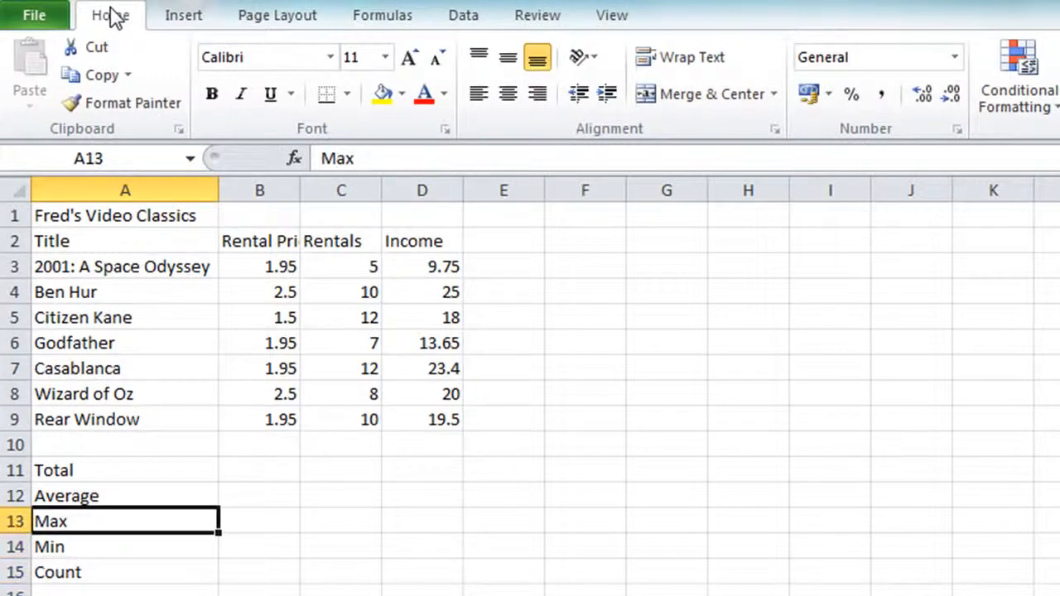
key("Up")
key("Up")
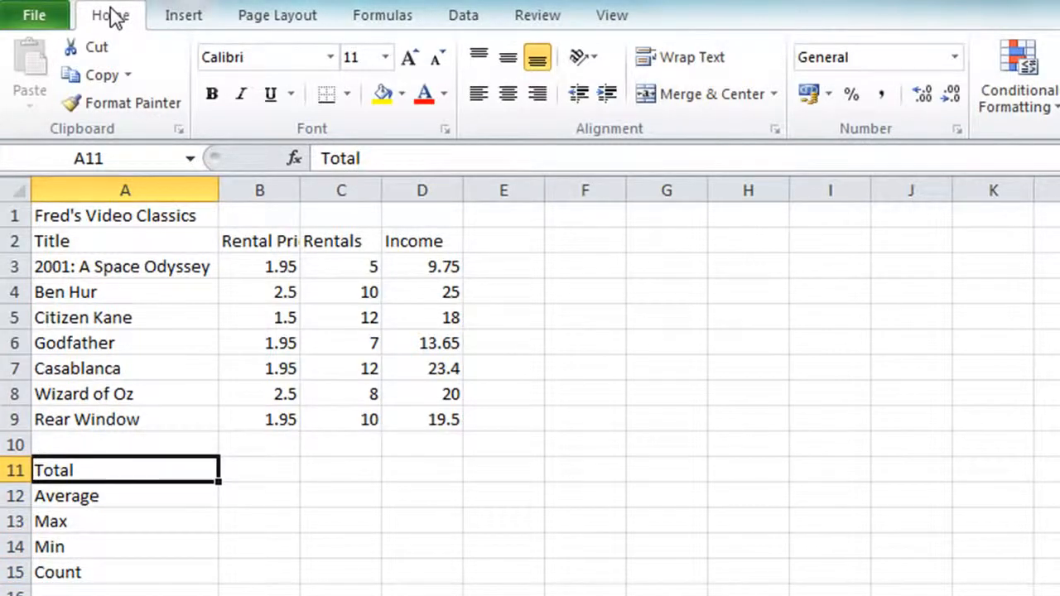
key("Right")
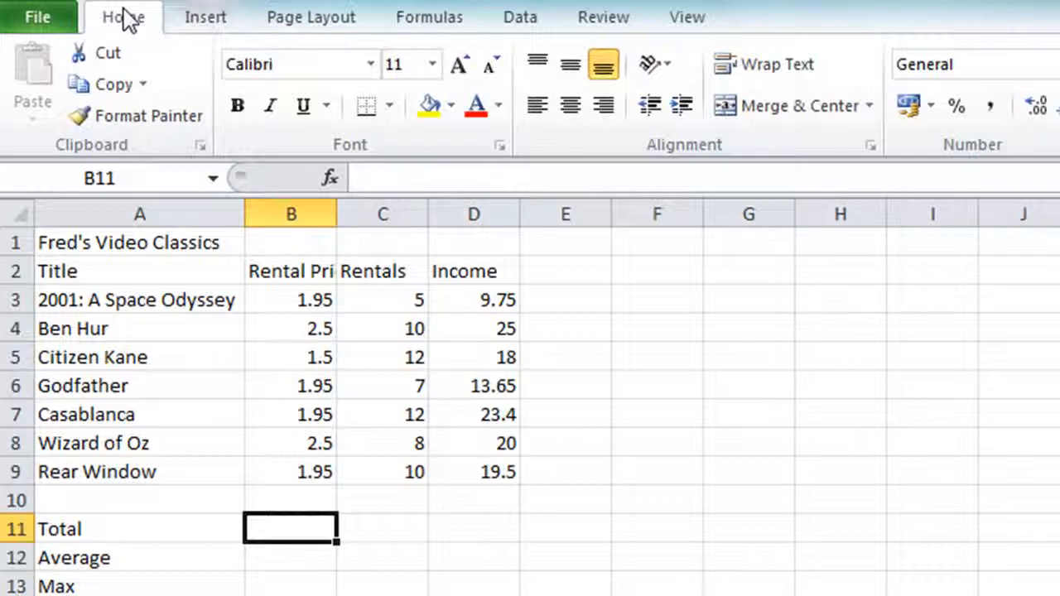
Begin the formula =sum( in cell B11
type("=")
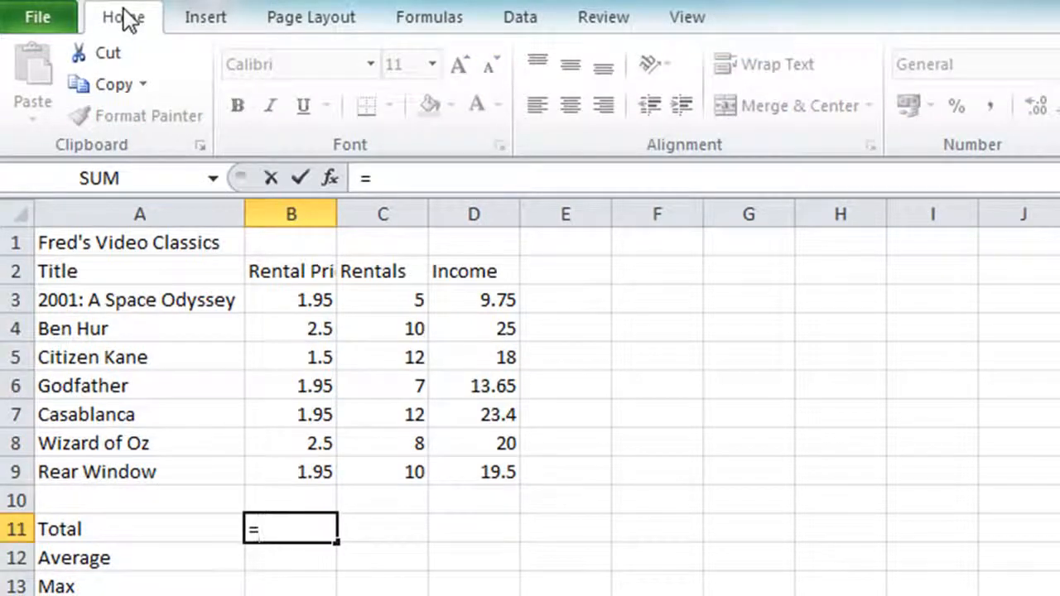
type("sum")
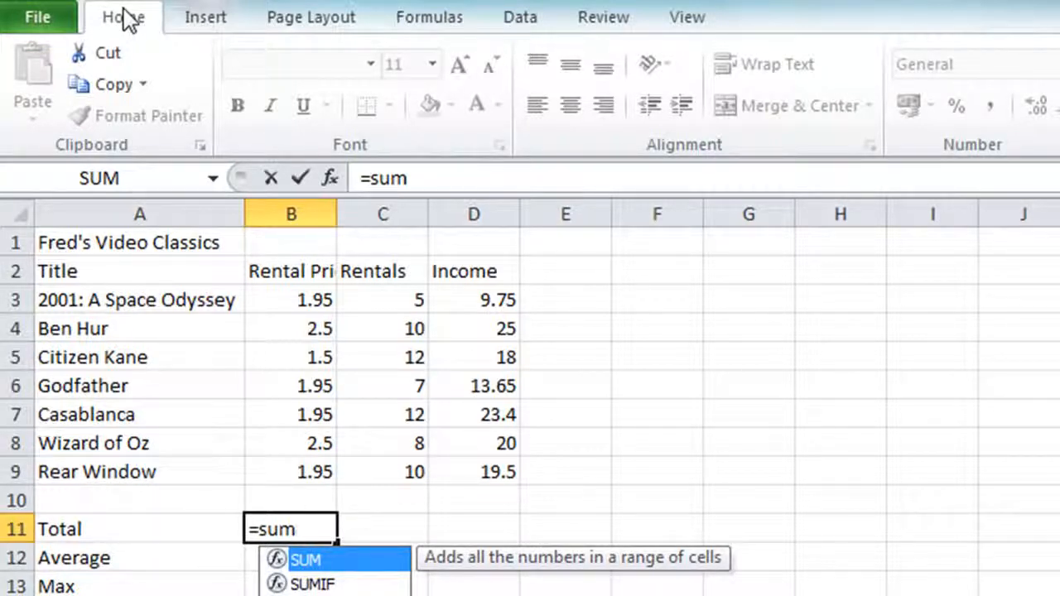
type("(")
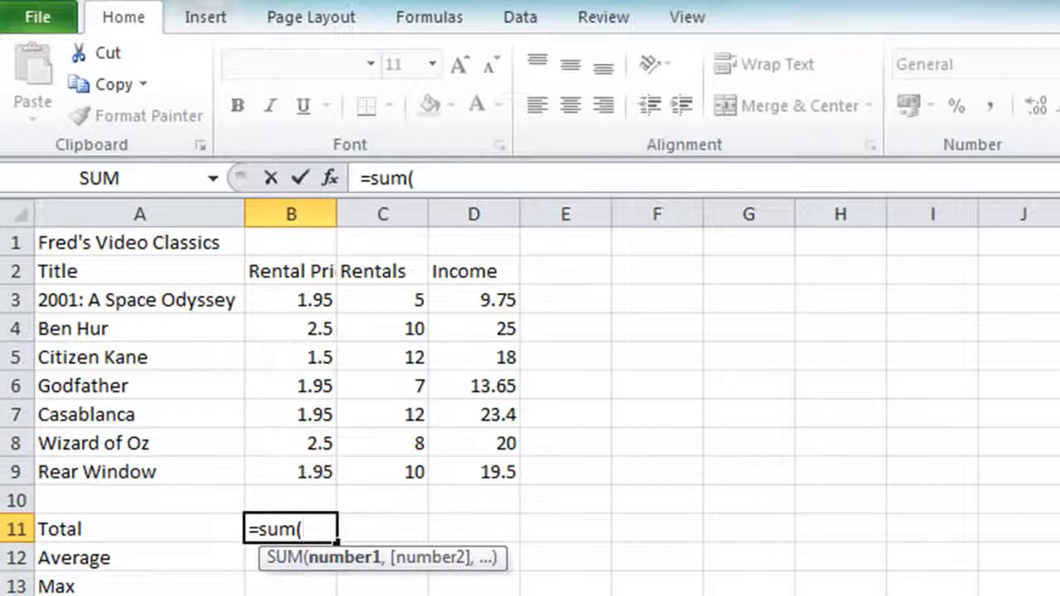
Complete B11 as =sum(B3:B9) so the Rental Price total shows 14.3
left_click(301, 294)
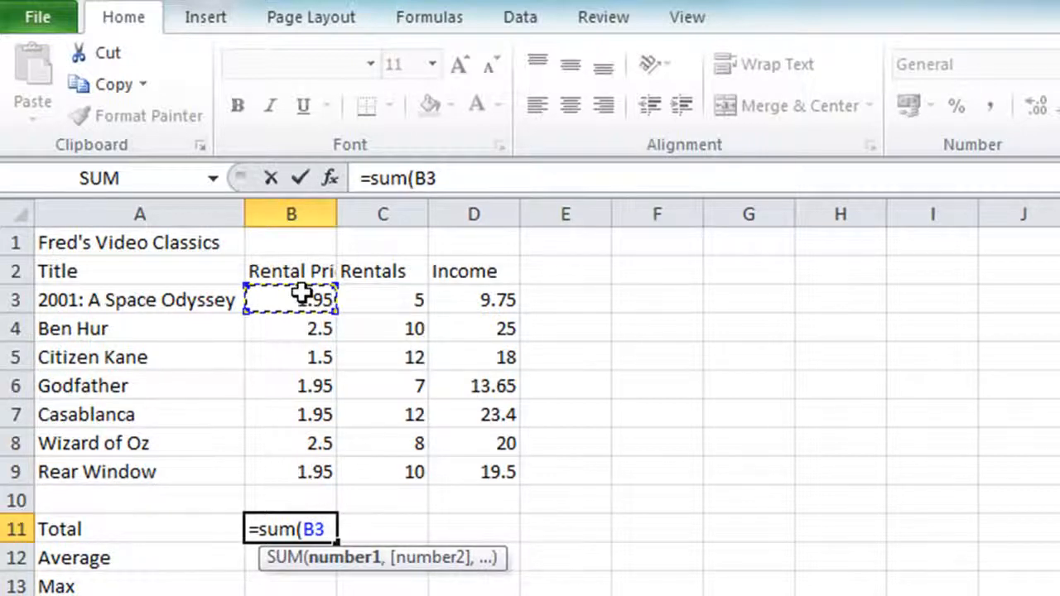
type(":")
left_click(301, 293)
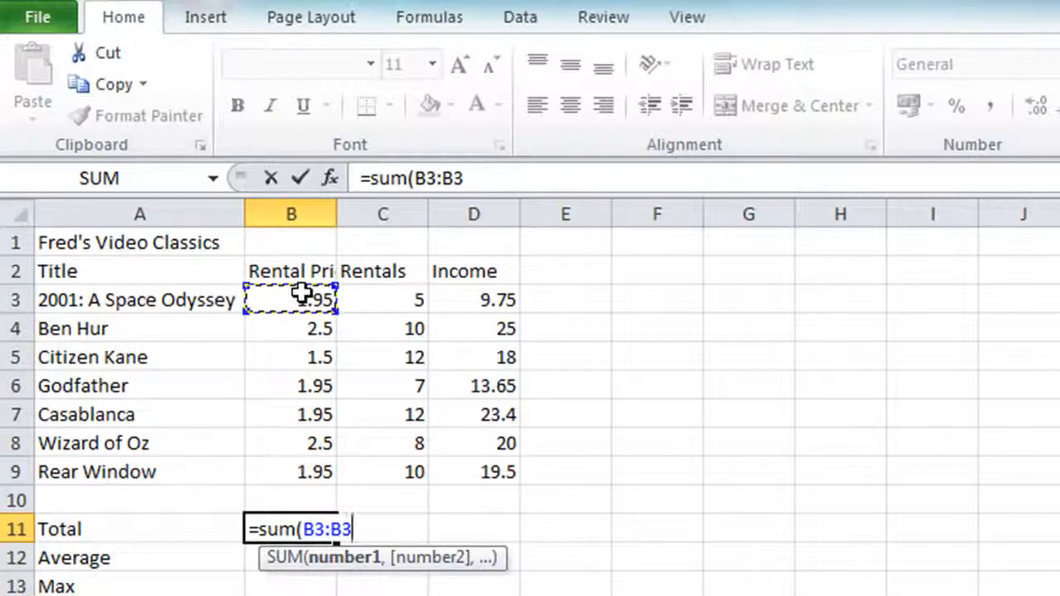
left_click(313, 471, "shift")
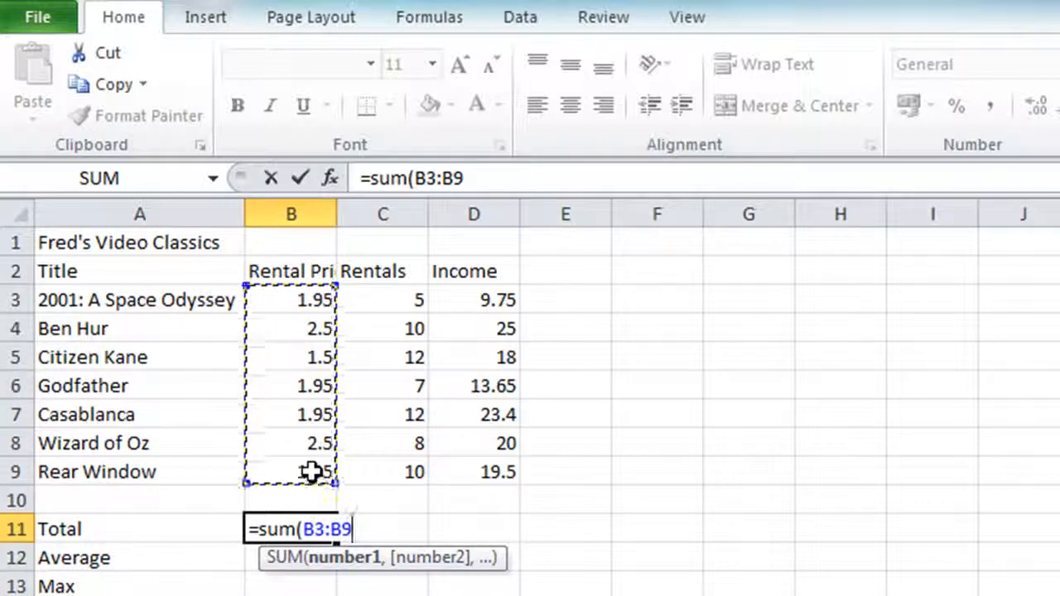
type(")")
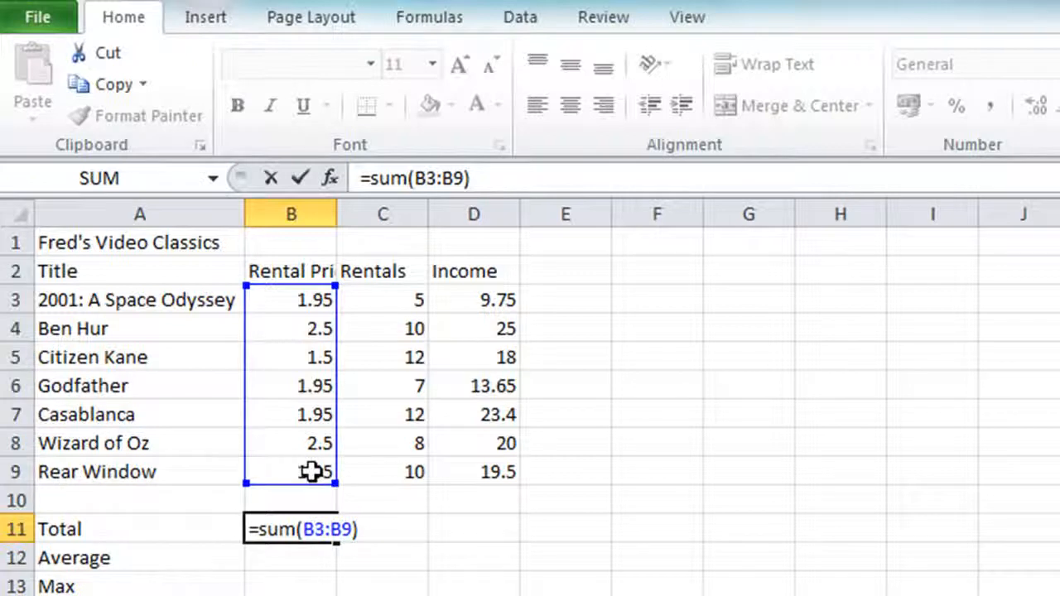
key("Return")
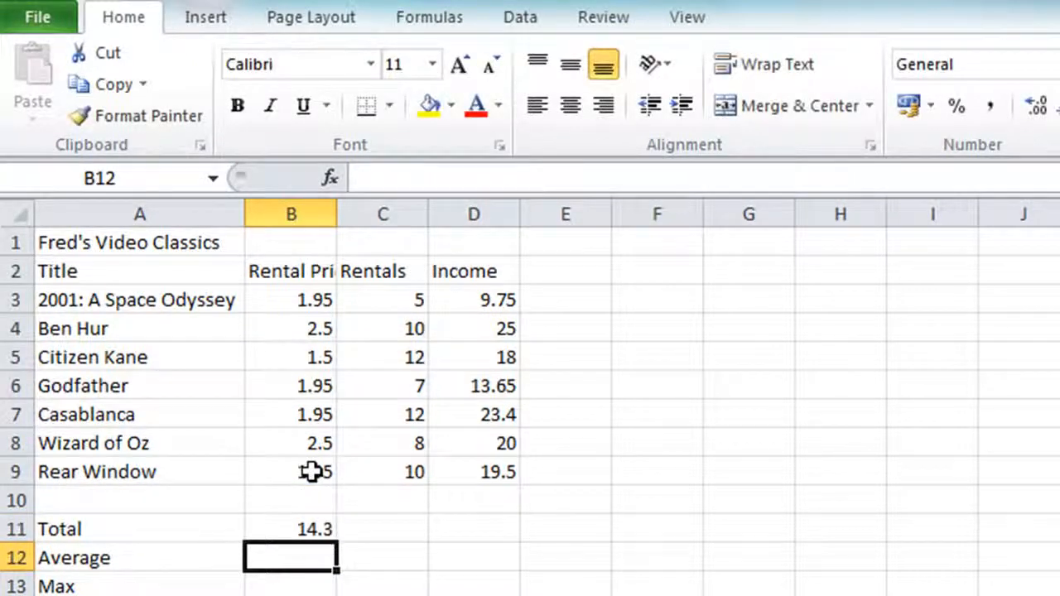
key("Up")
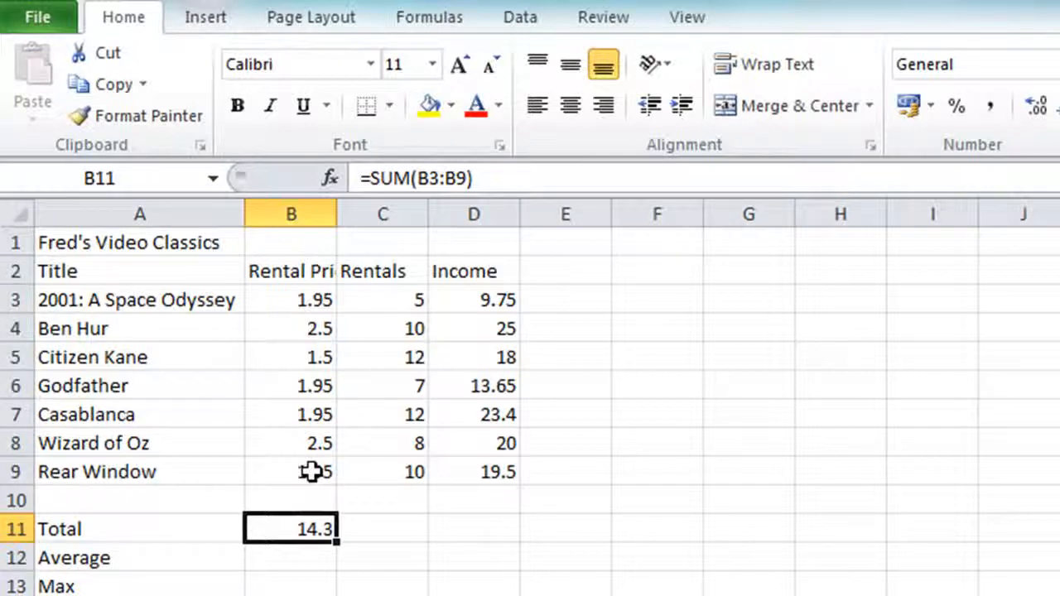
double_click(282, 530)
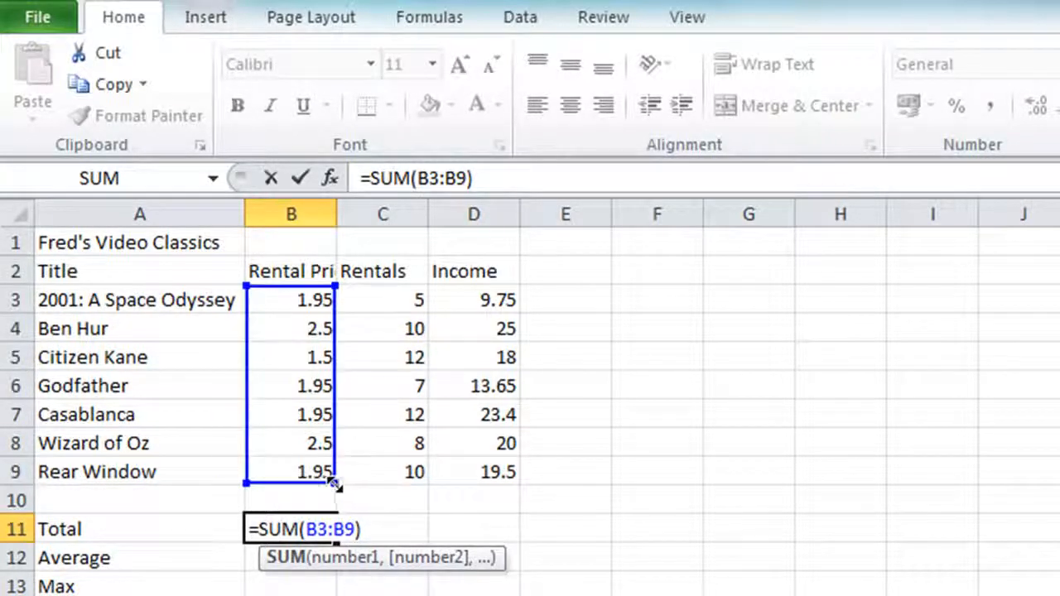
left_click_drag(335, 483, 323, 400)
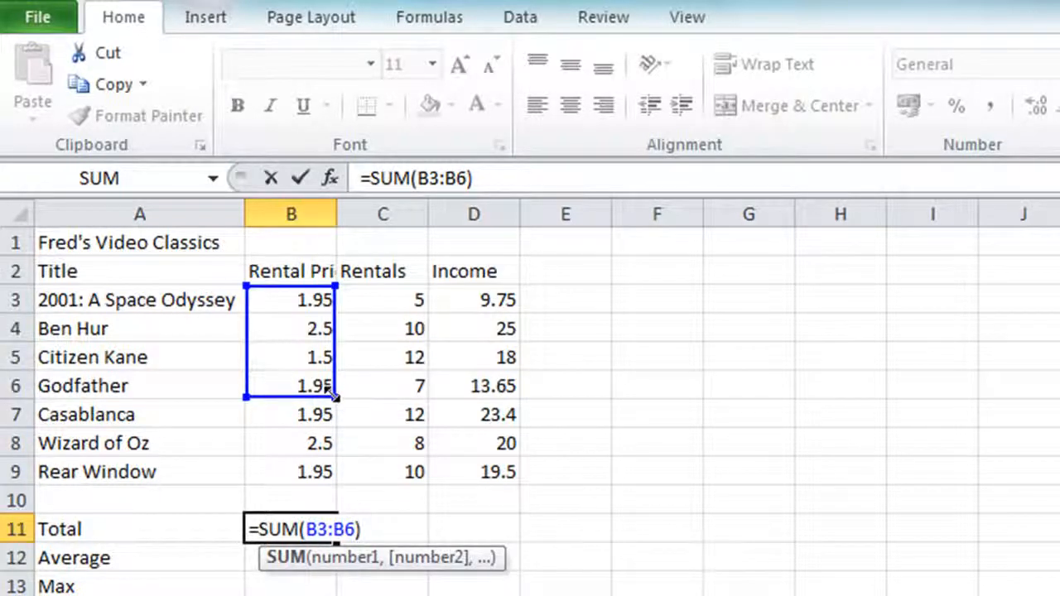
left_click_drag(333, 395, 342, 475)
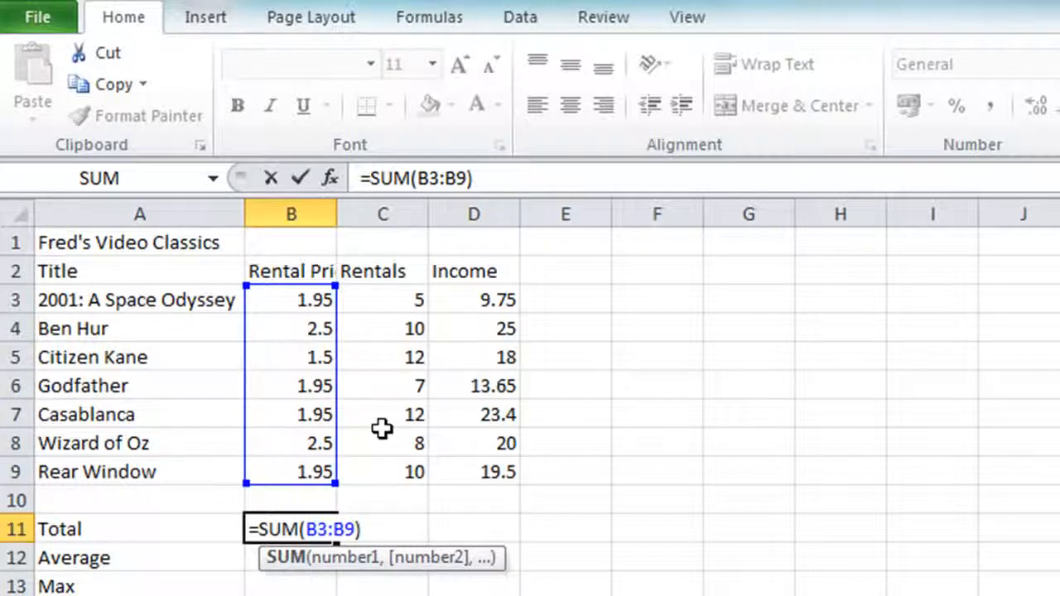
left_click(298, 183)
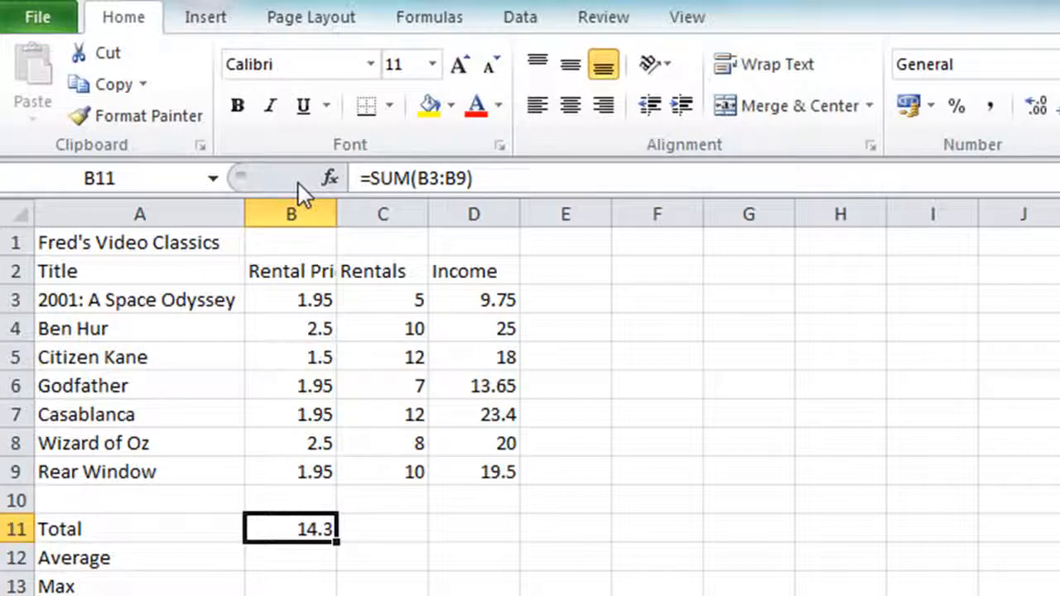
left_click(364, 527)
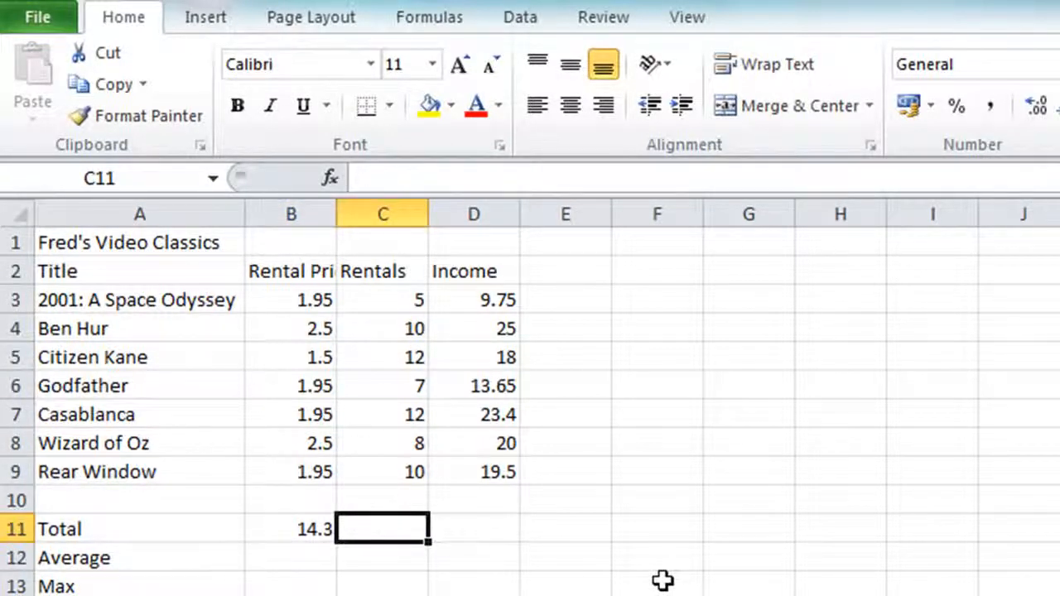
Enter =sum(C3:C9) in C11 to total the Rentals column at 64
type("=sum")
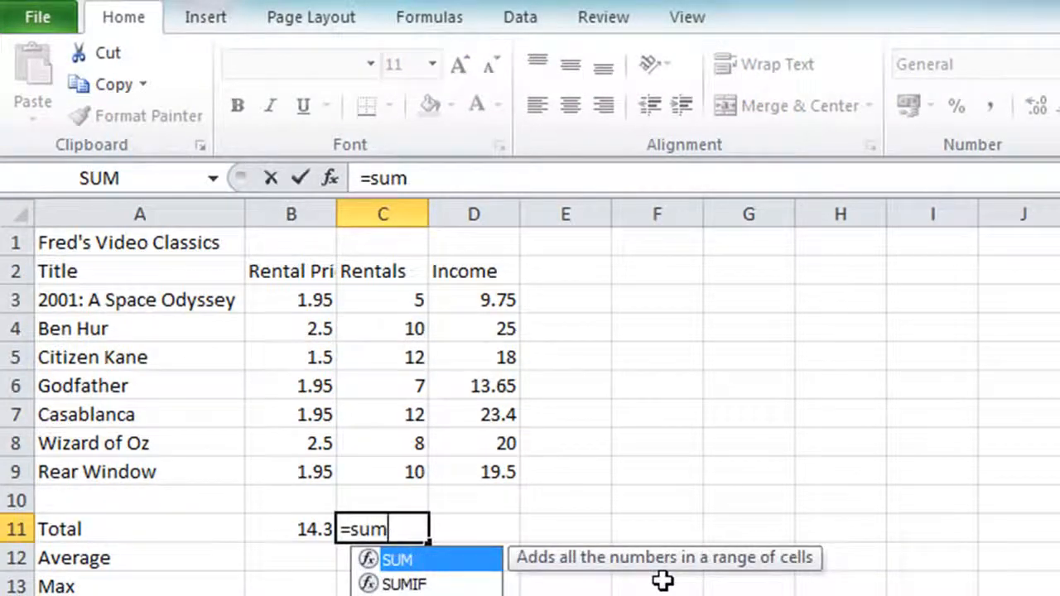
type("(")
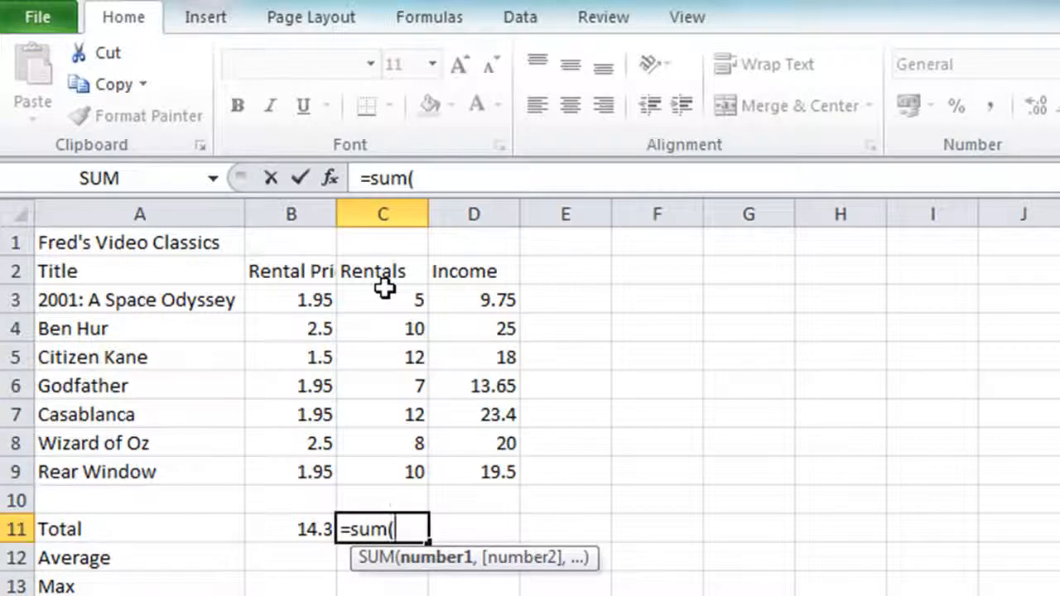
left_click_drag(384, 287, 358, 462)
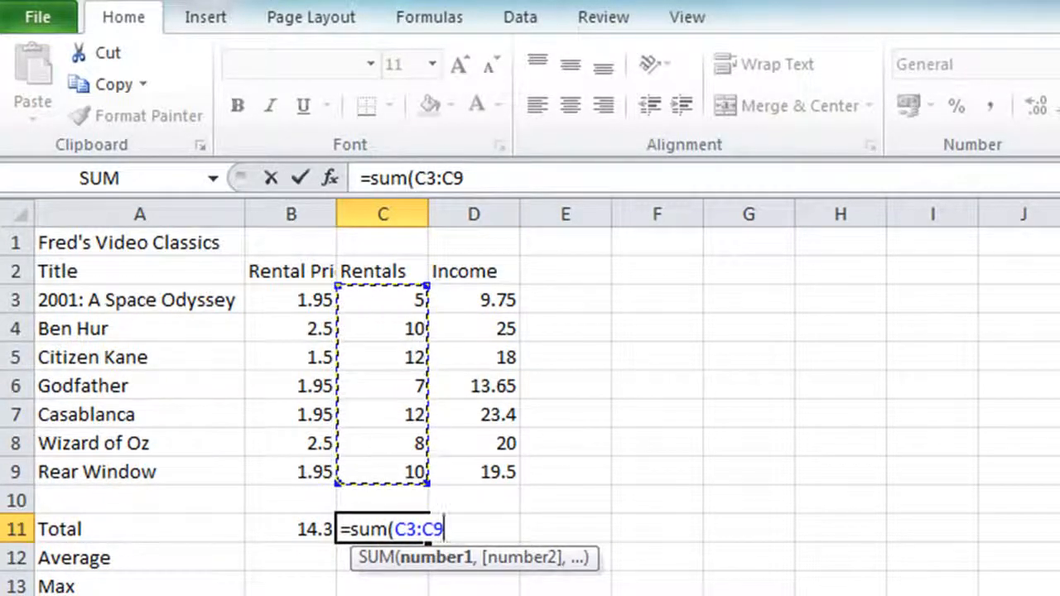
type(")")
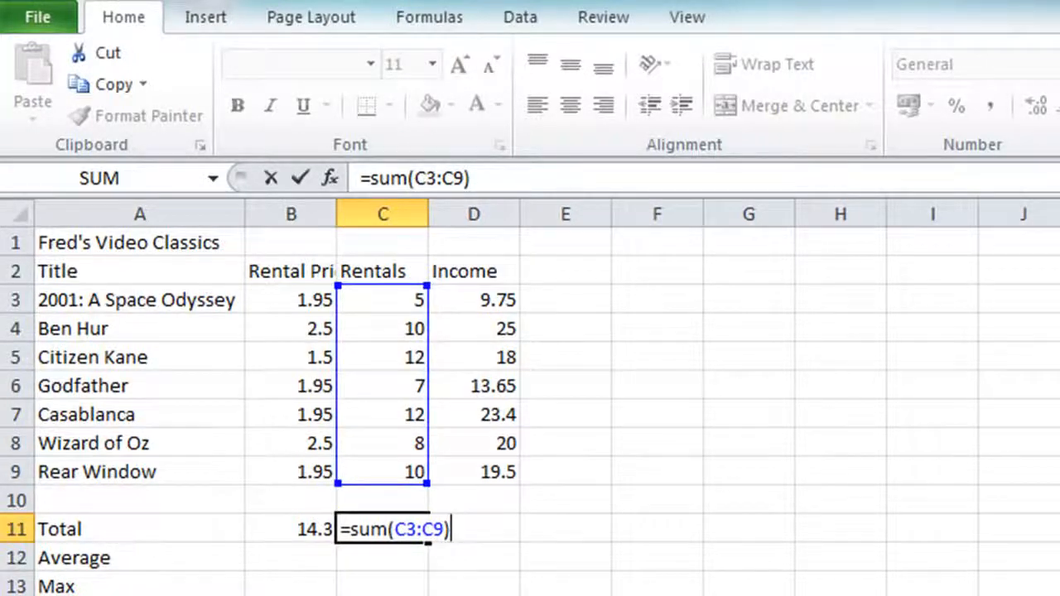
key("Return")
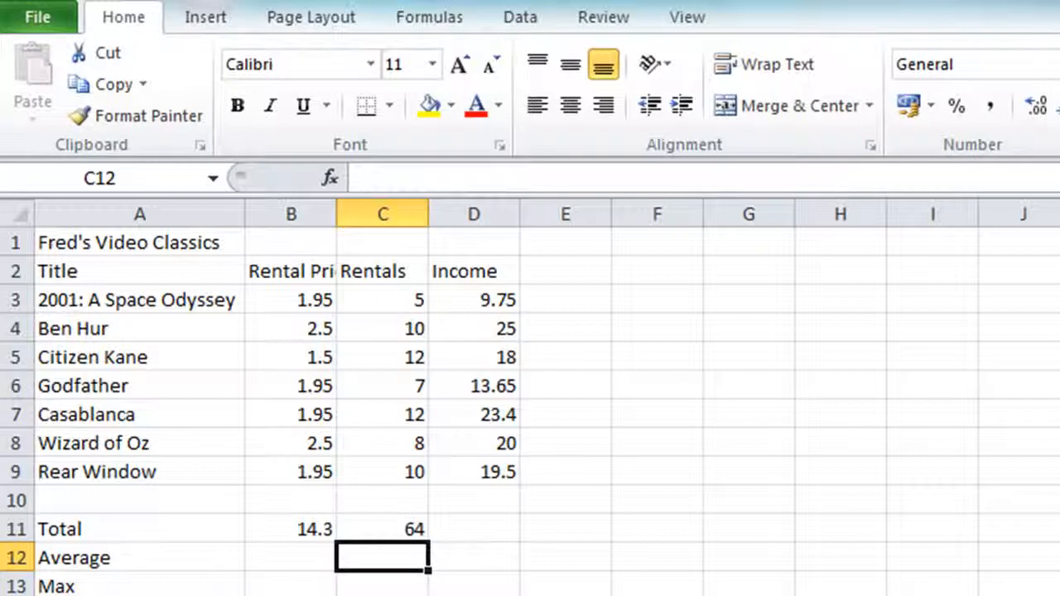
AutoSum D11 over the range D3:D9, giving an Income total of 129.3
left_click(474, 530)
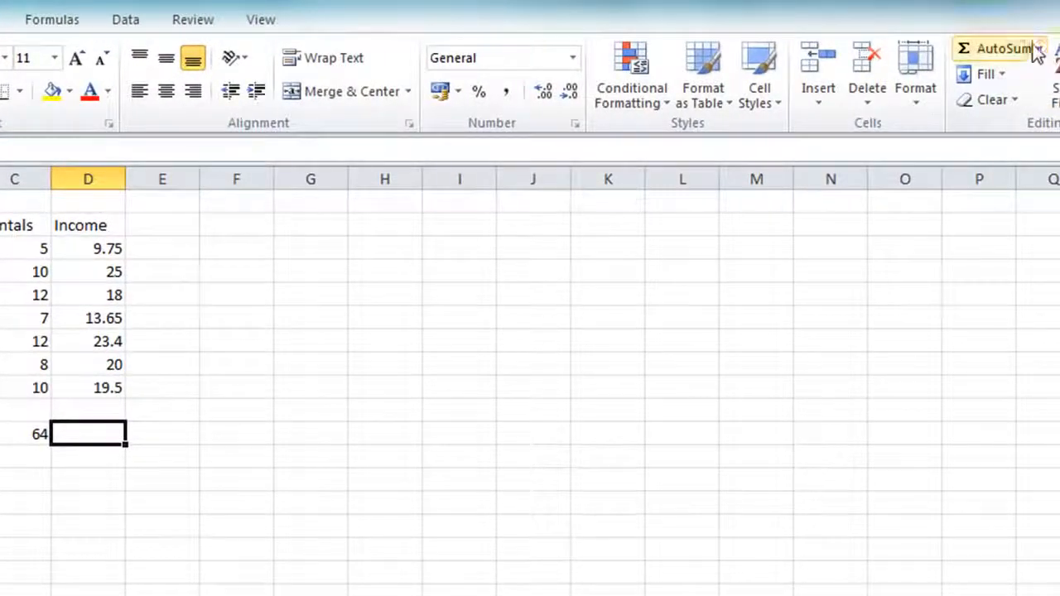
left_click(961, 52)
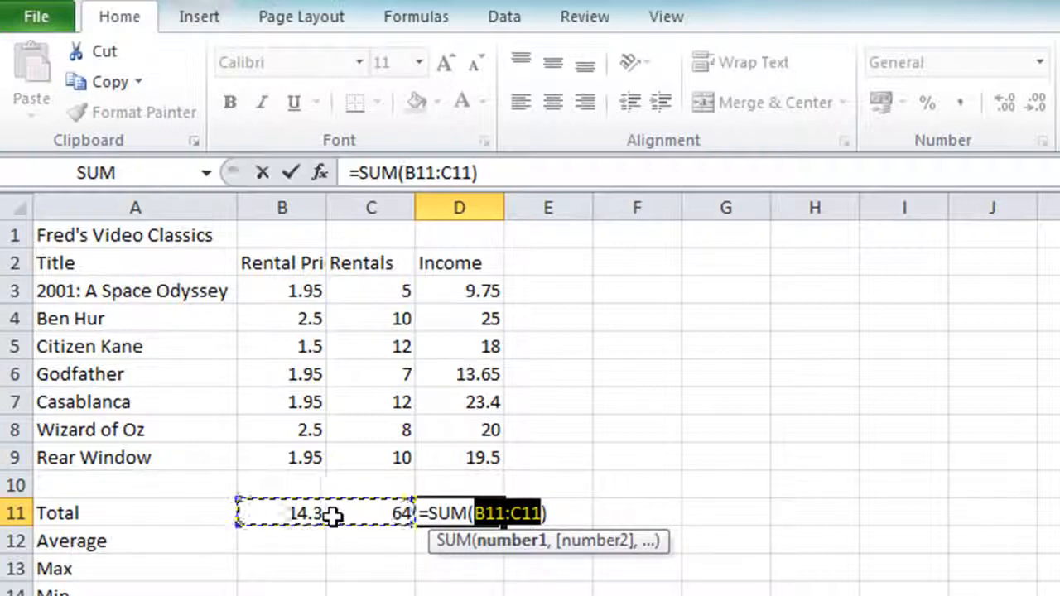
left_click(477, 289)
left_click_drag(478, 289, 462, 450)
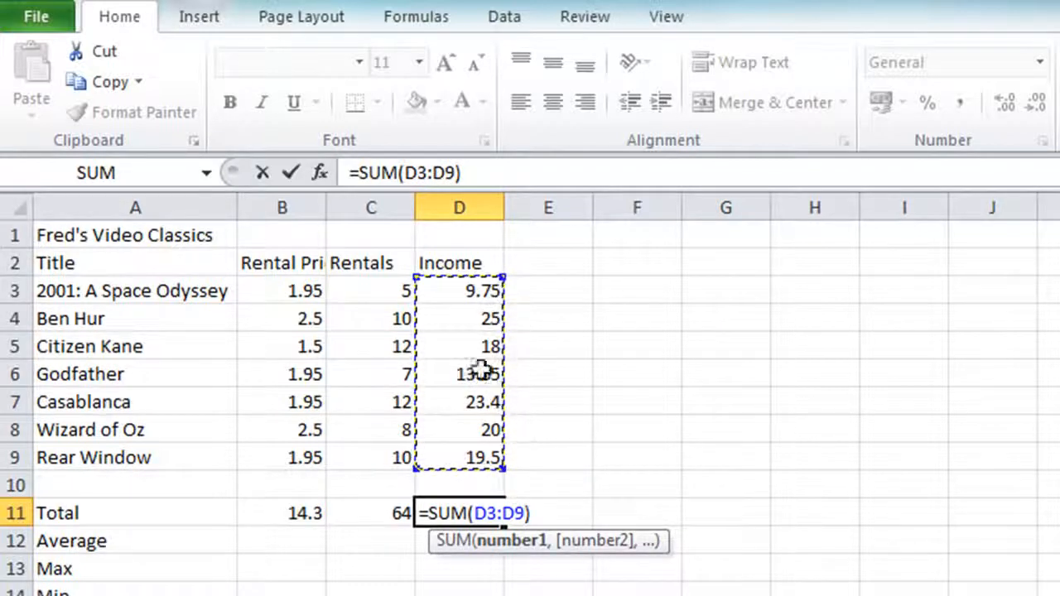
left_click(293, 175)
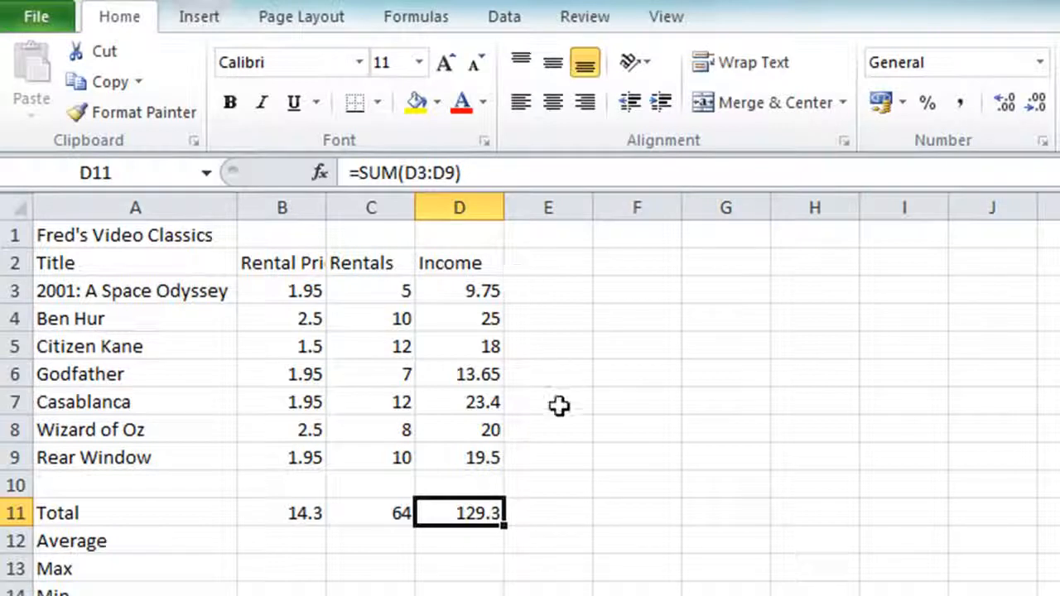
Clear the B11:D11 totals, try Alt+= AutoSum on them, then clear them again
left_click_drag(264, 519, 433, 515)
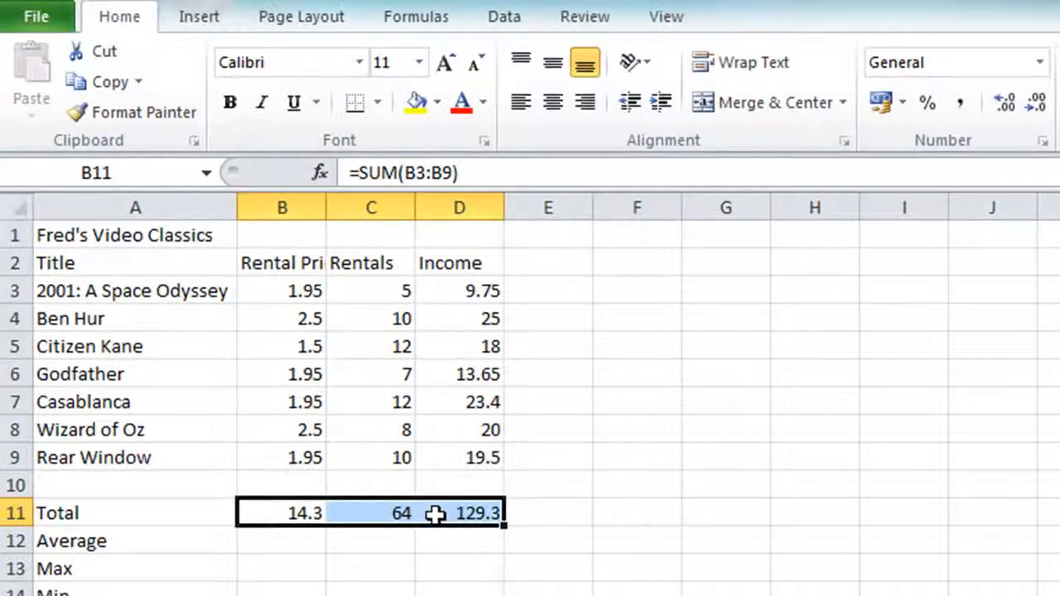
key("Delete")
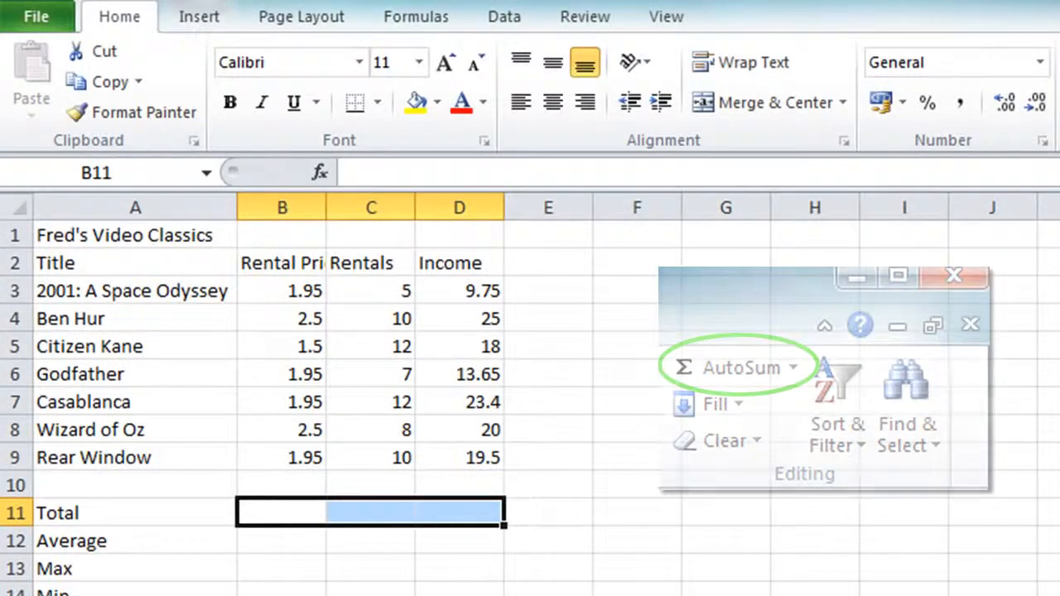
key("alt+equal")
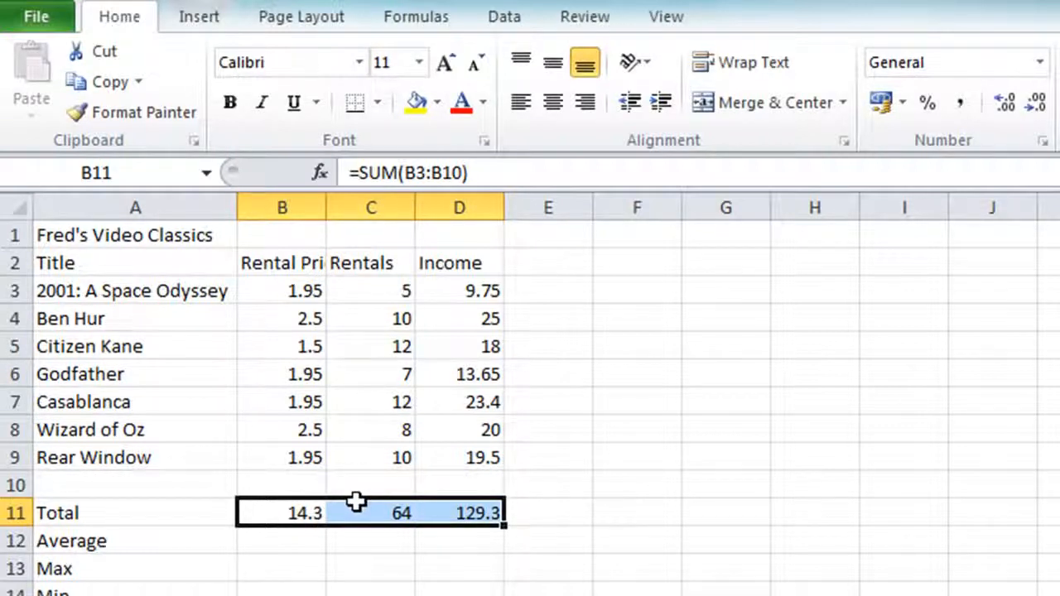
key("Delete")
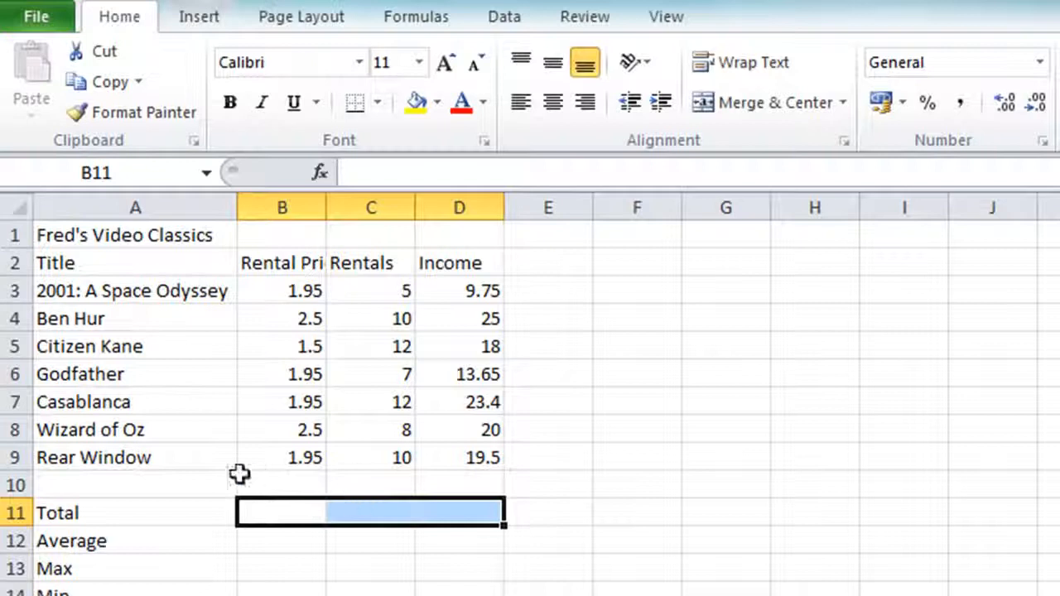
Reselect B11:D11 and AutoSum all three columns at once with Alt+=
left_click(260, 394)
left_click_drag(290, 511, 439, 513)
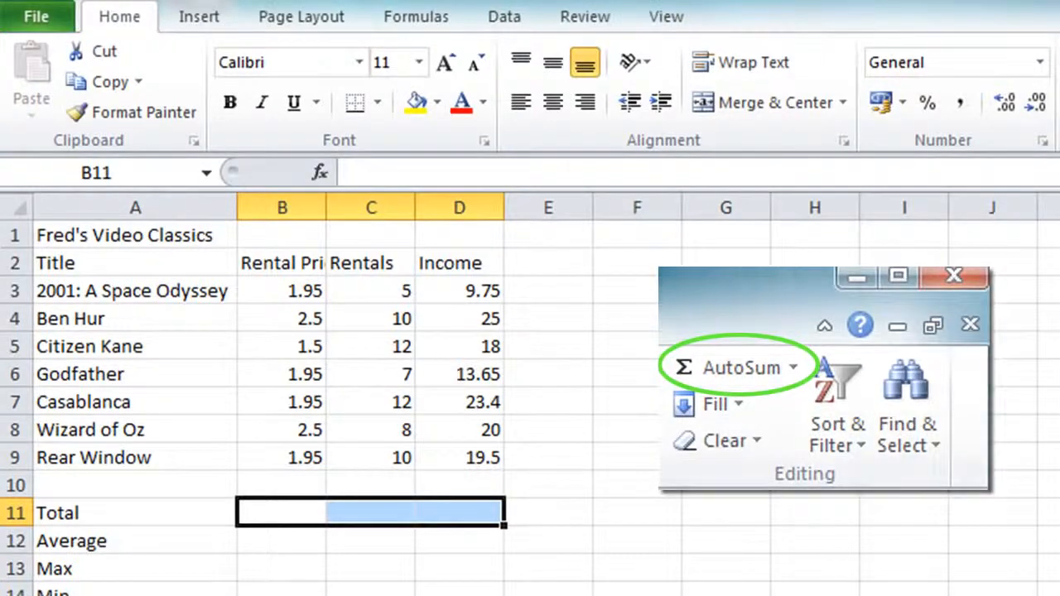
key("alt+equal")
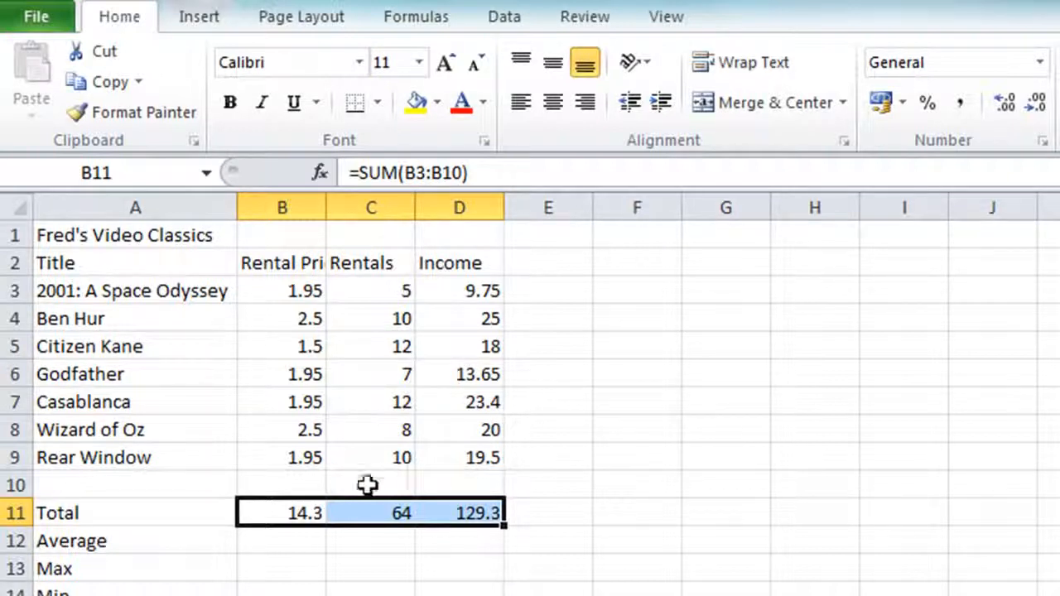
Narrow the B11 formula's range to B3:B9 so it totals 14.3
double_click(284, 514)
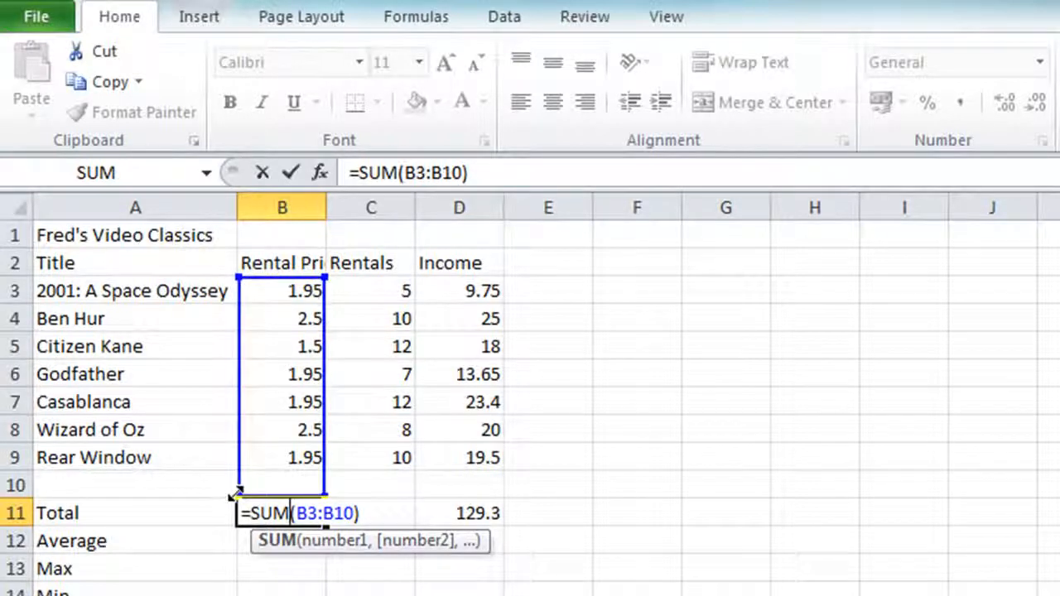
left_click_drag(239, 494, 239, 479)
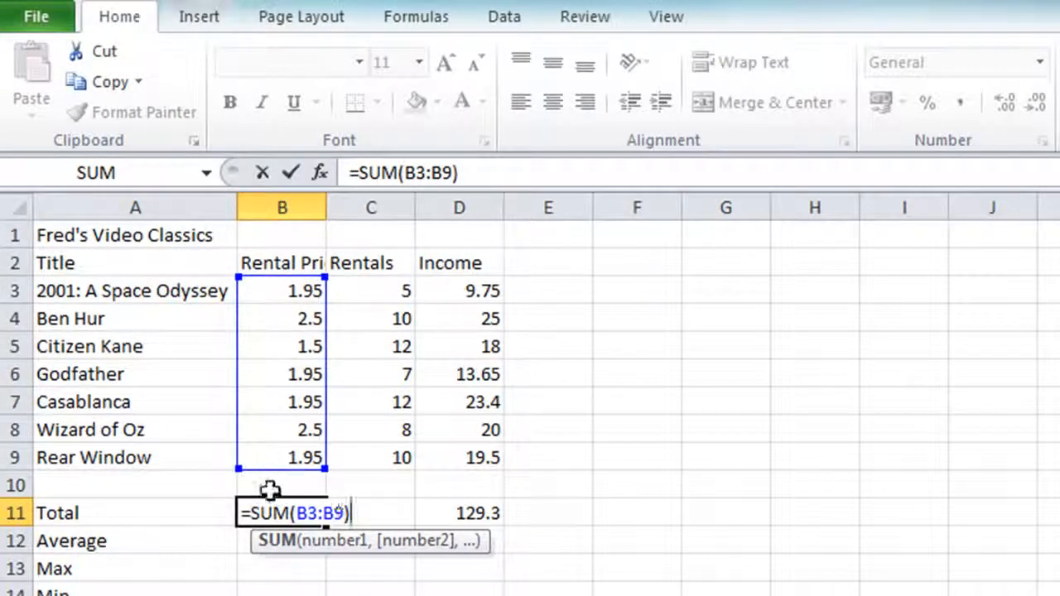
left_click(290, 180)
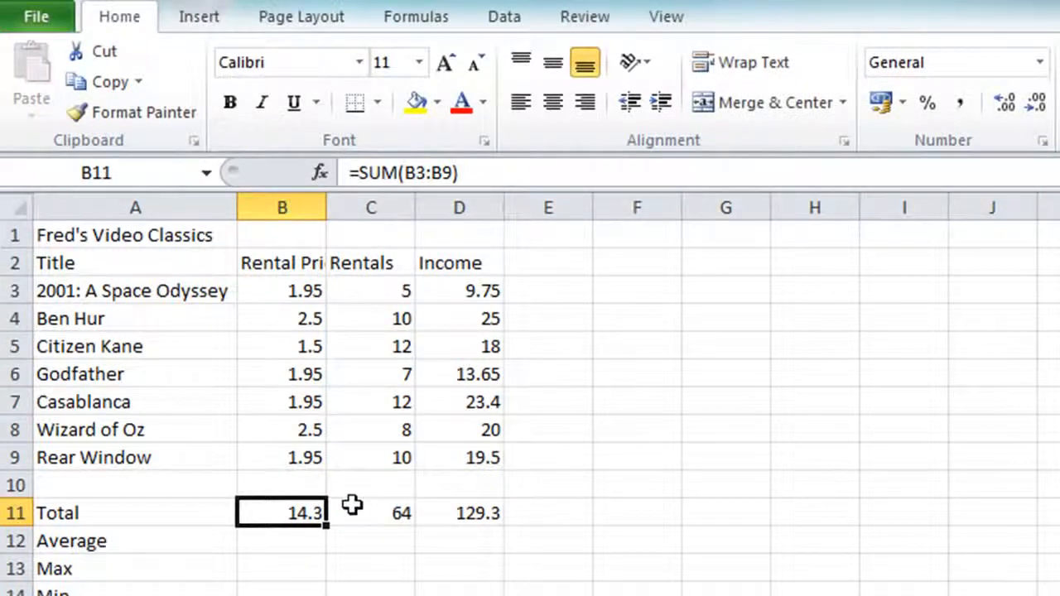
Recompute the Rentals total in C11 with Alt+= AutoSum, showing 64
left_click(369, 510)
key("alt+equal")
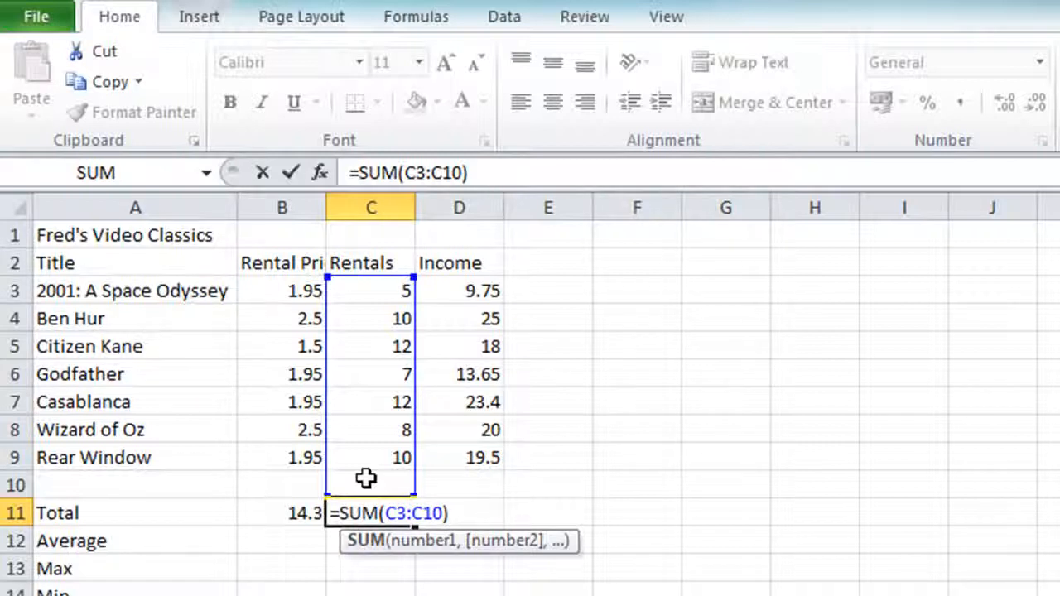
key("ctrl+Return")
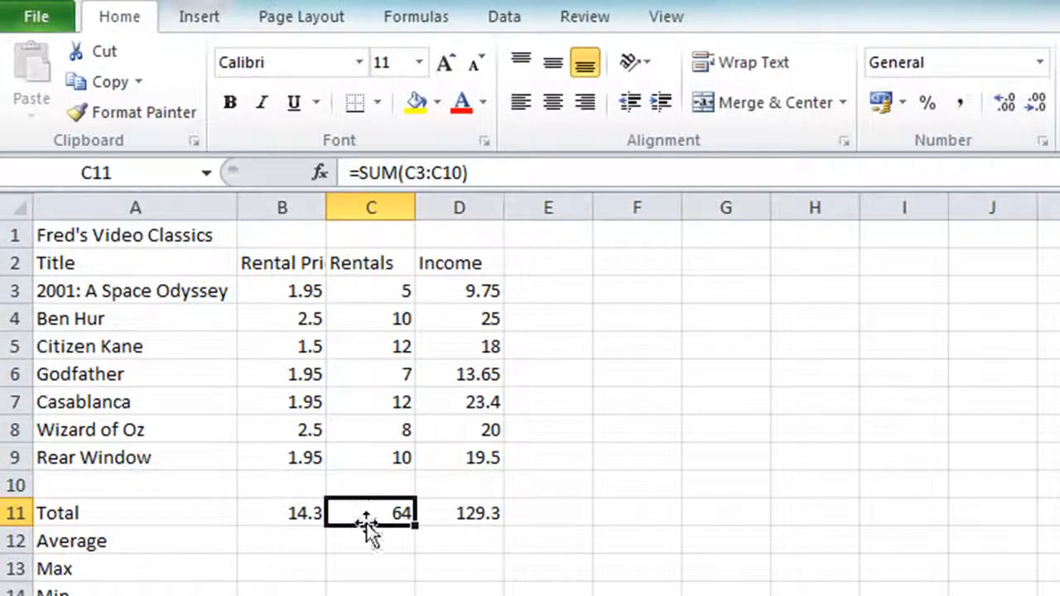
Clear C11:D11 and fill B11's =SUM(B3:B9) right to D11, giving 64 and 129.3
left_click_drag(372, 504, 417, 514)
key("Delete")
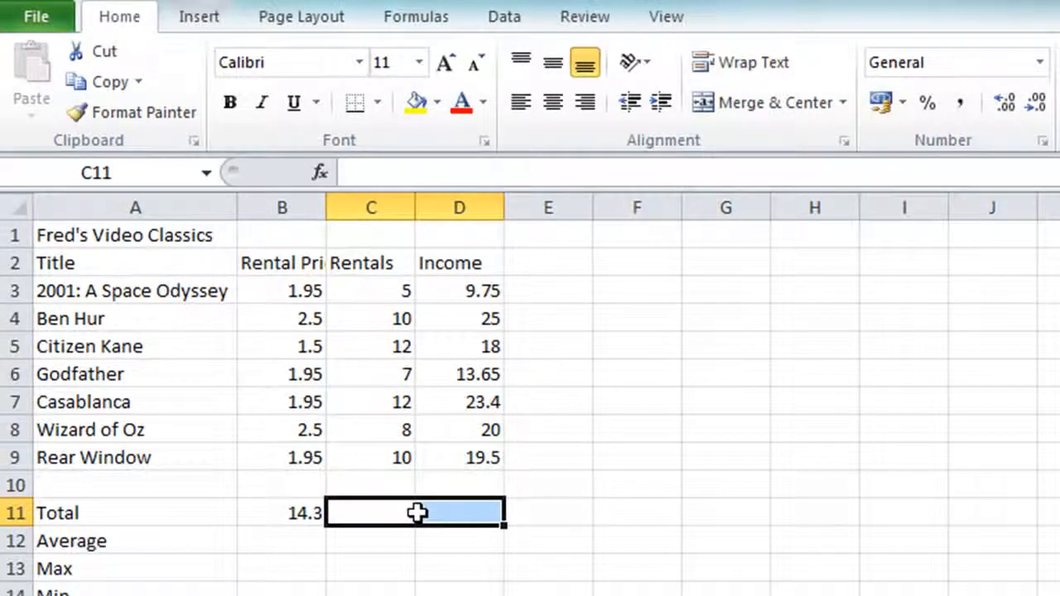
left_click(299, 512)
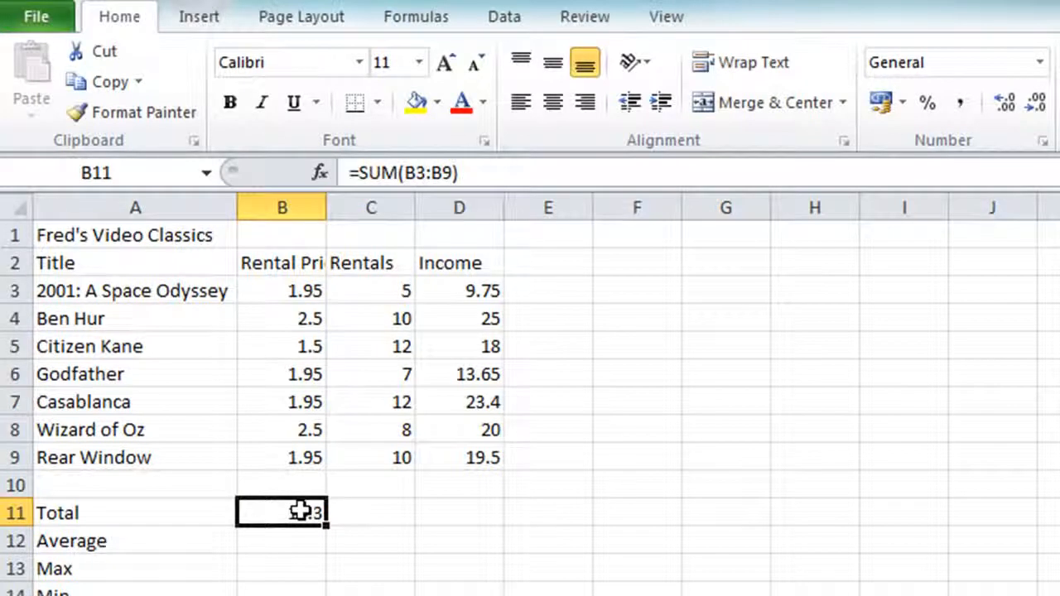
double_click(299, 512)
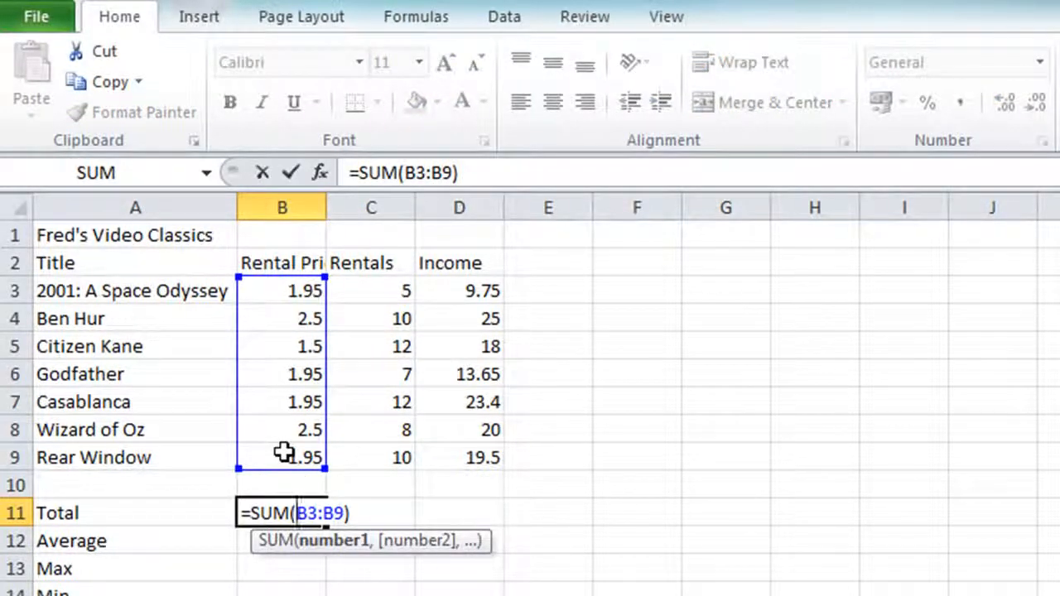
key("Escape")
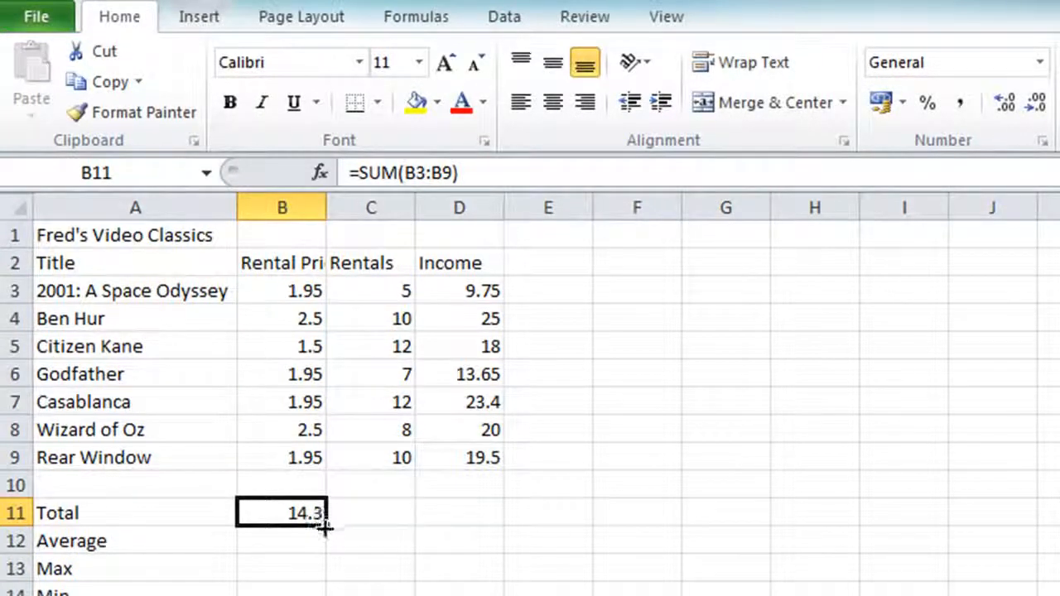
left_click_drag(331, 528, 492, 521)
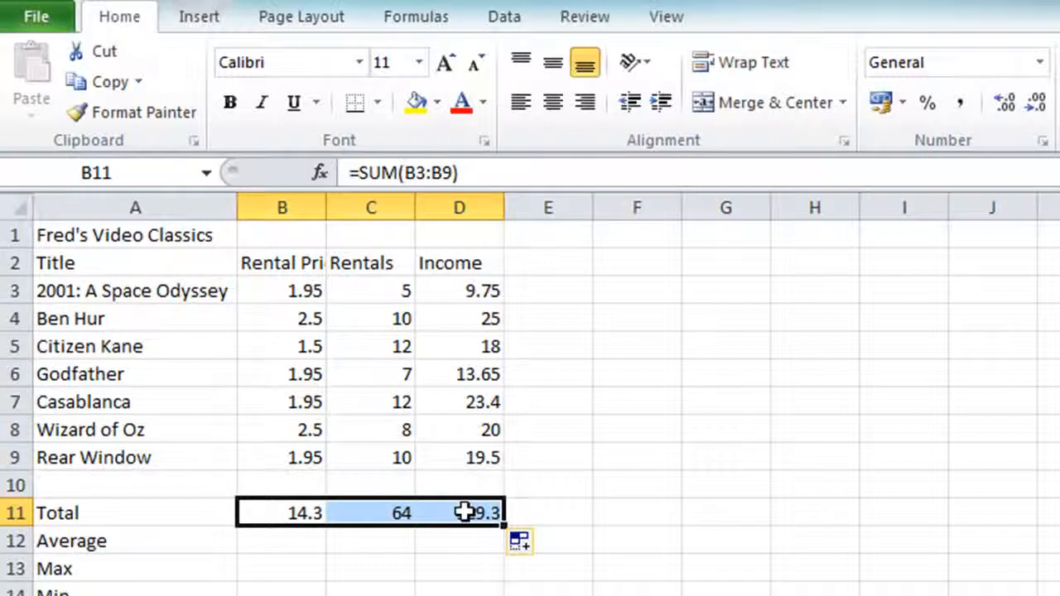
double_click(380, 511)
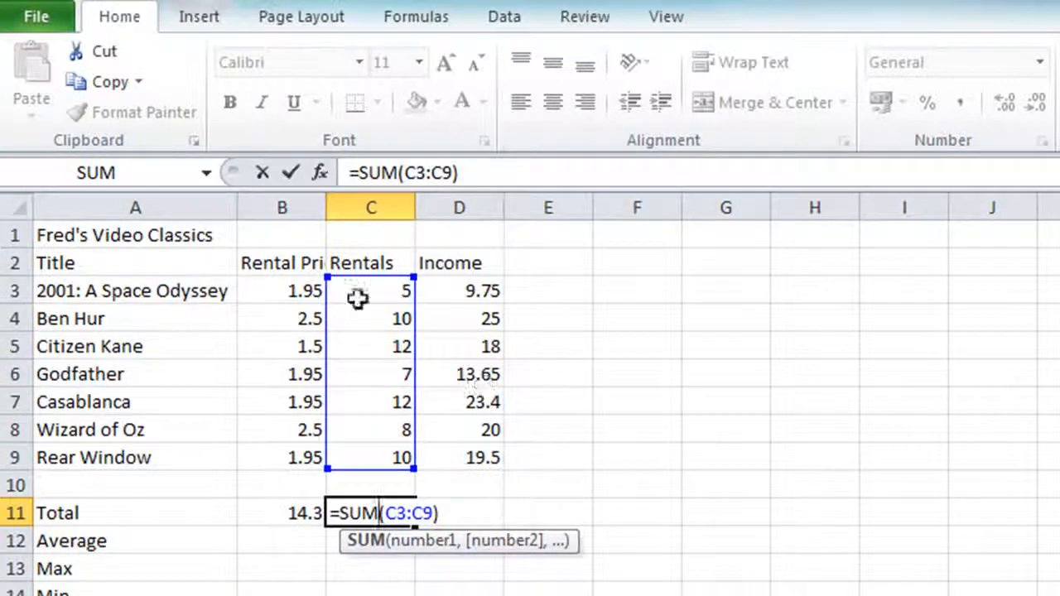
key("Escape")
double_click(469, 513)
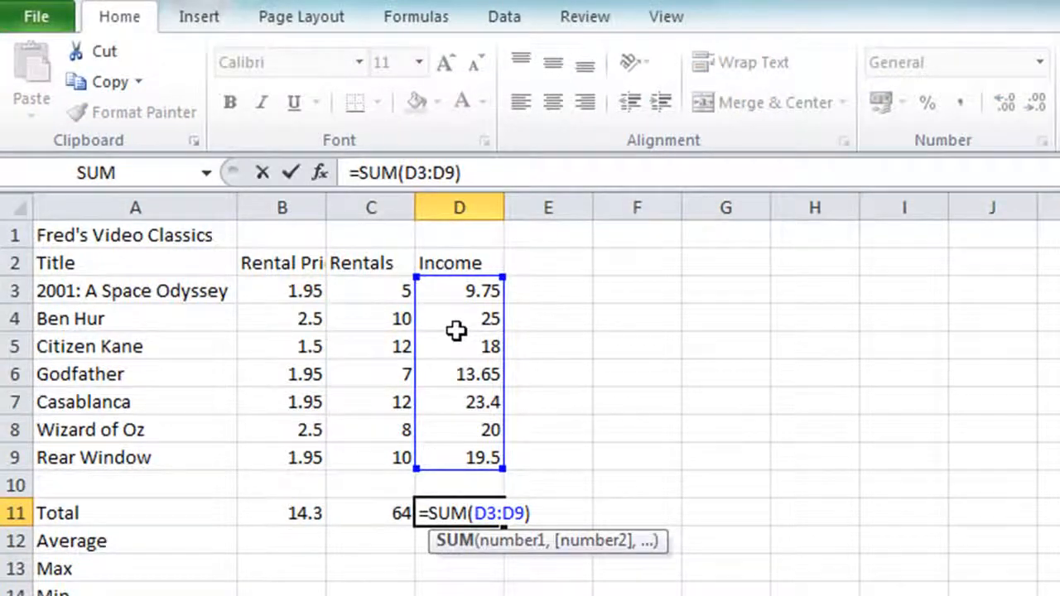
key("Escape")
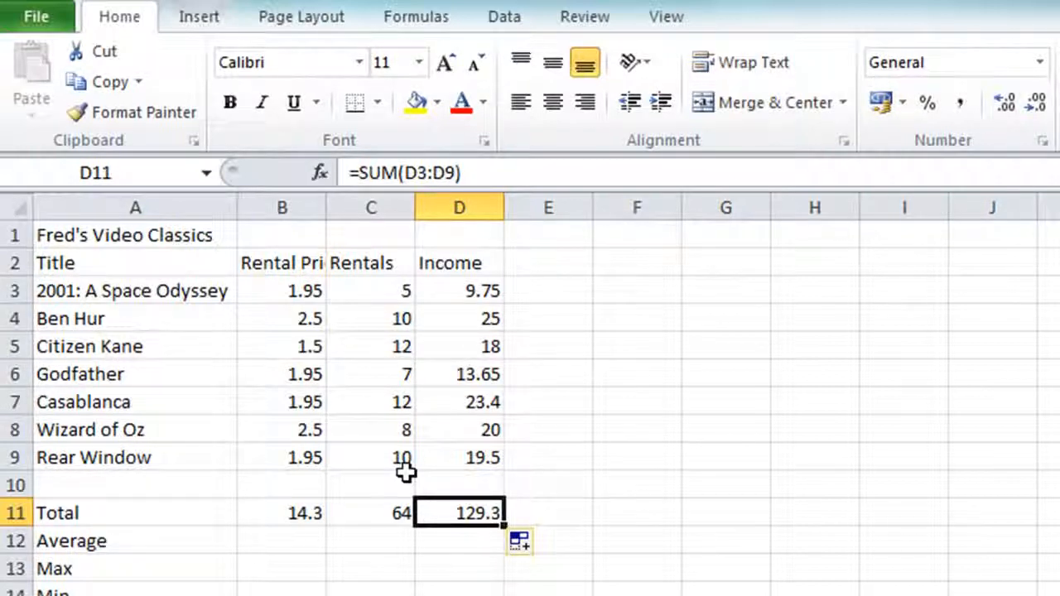
left_click(367, 519)
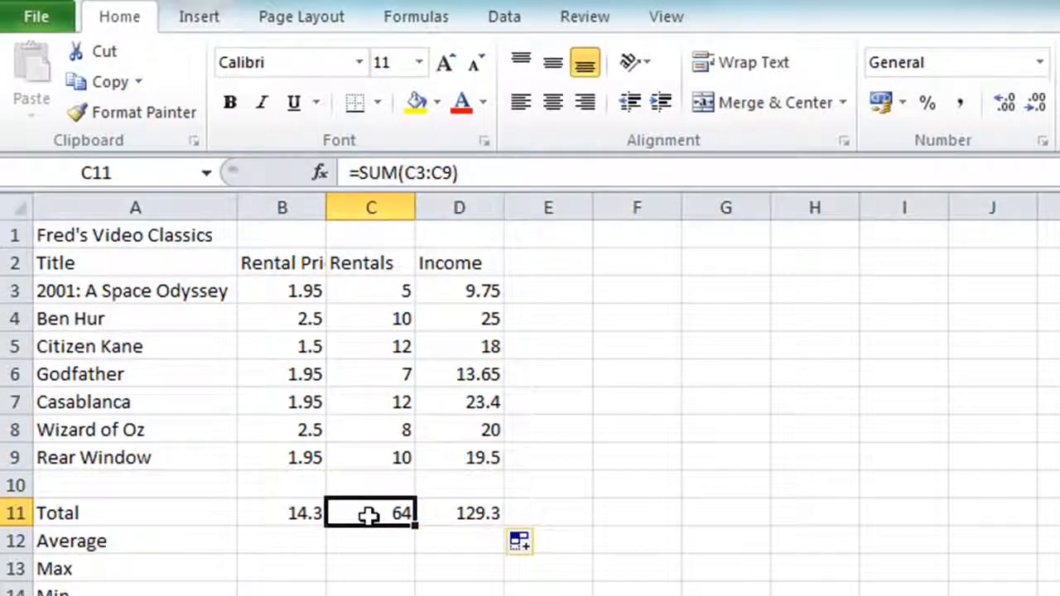
left_click(291, 514)
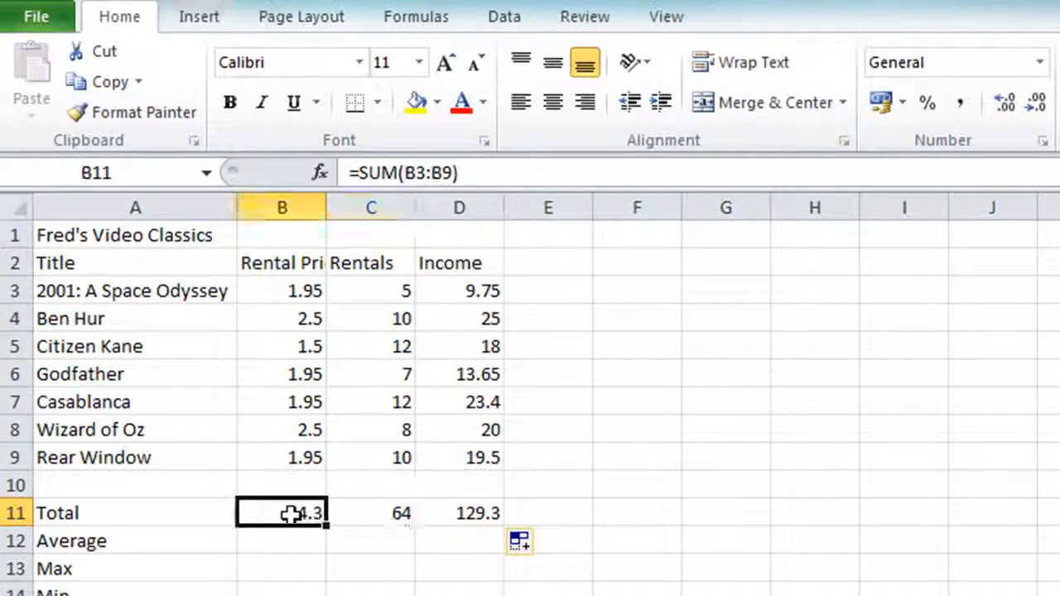
left_click(360, 513)
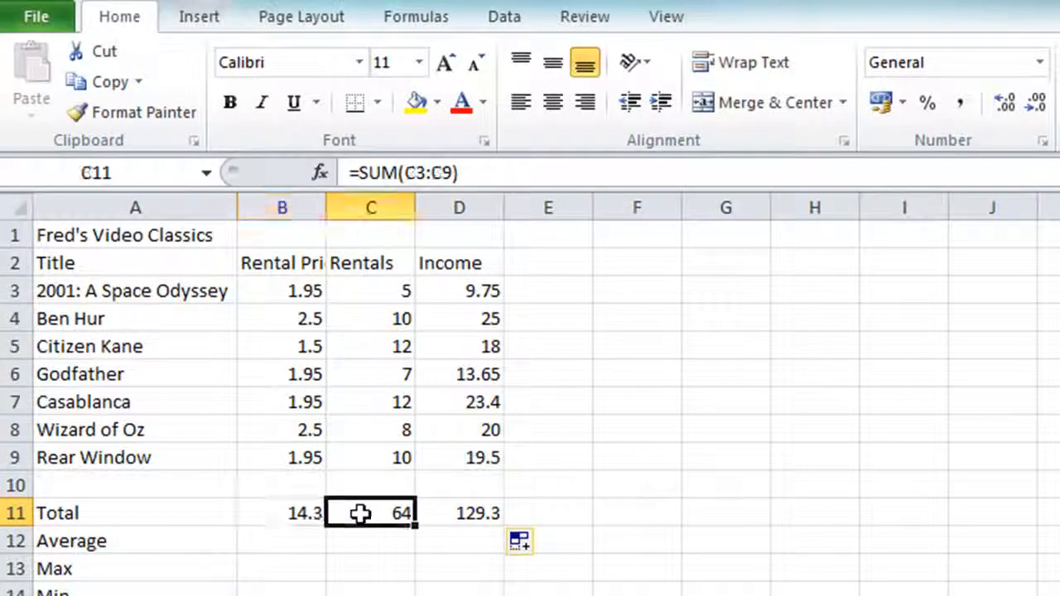
left_click(468, 514)
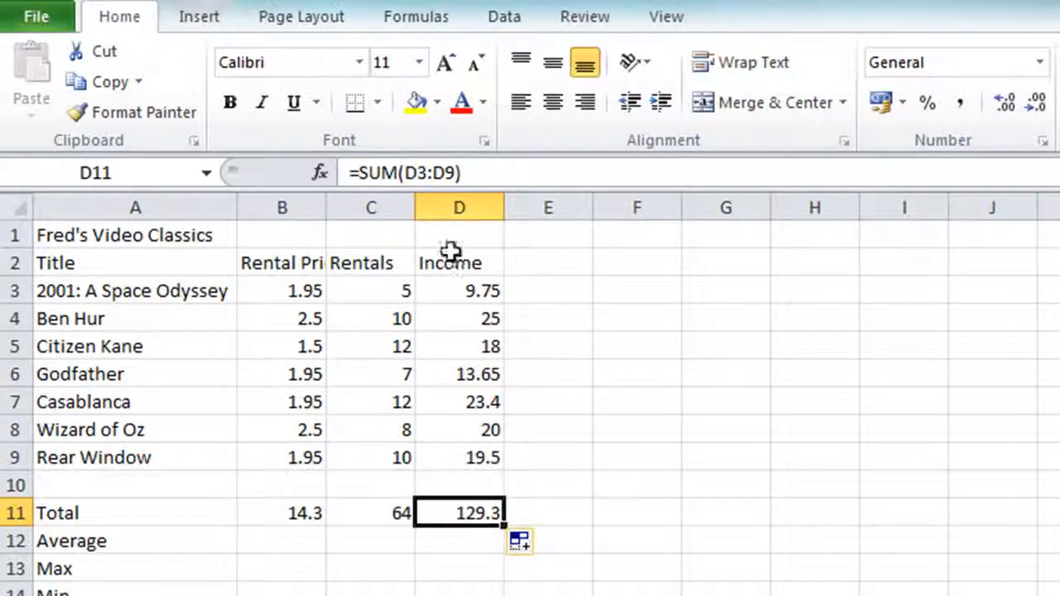